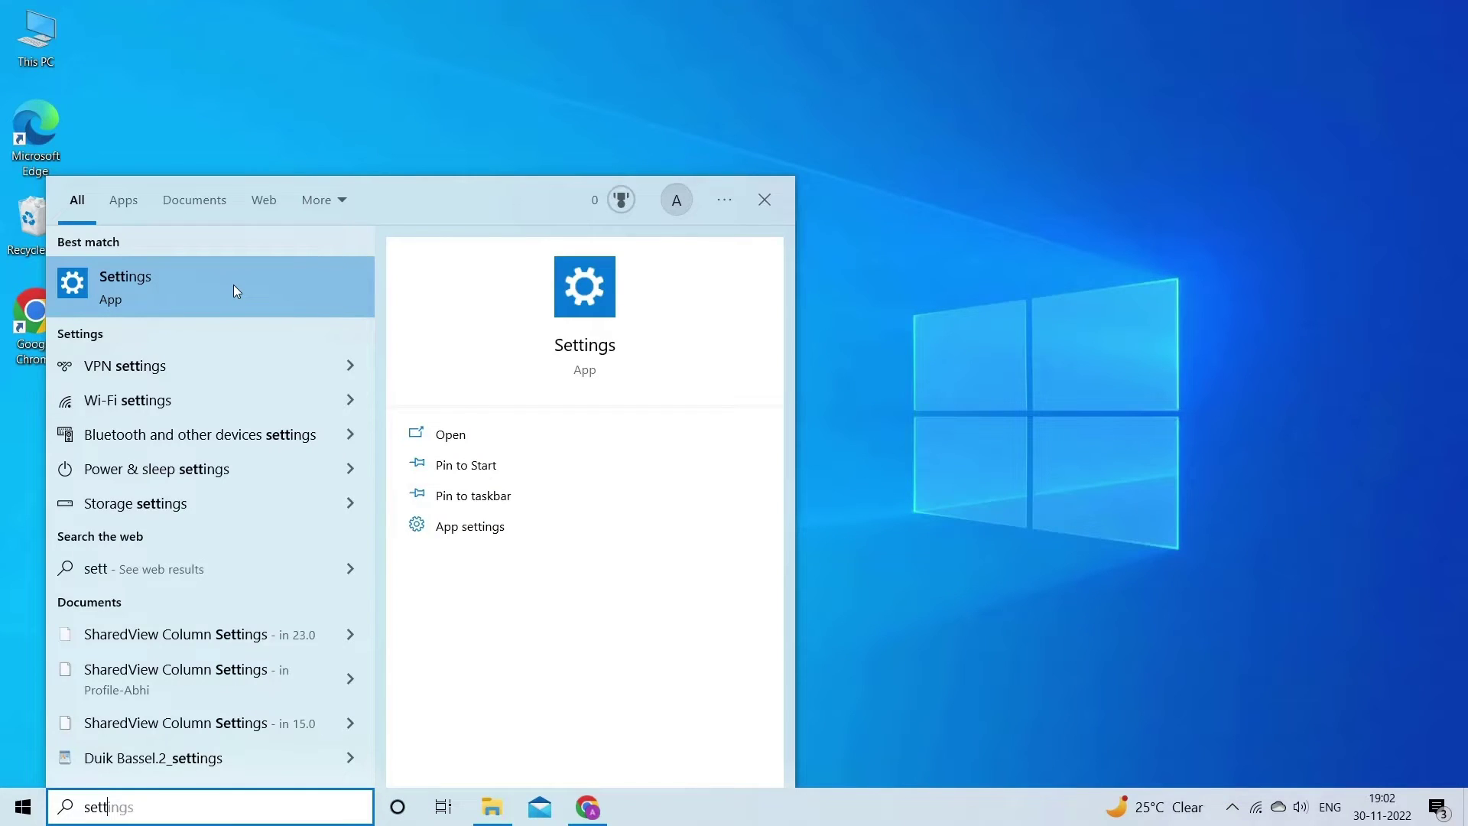
# Step: Reset Microsoft Photos through its Apps & features advanced options, confirming deletion of its data
pyautogui.click(234, 285)
pyautogui.click(189, 337)
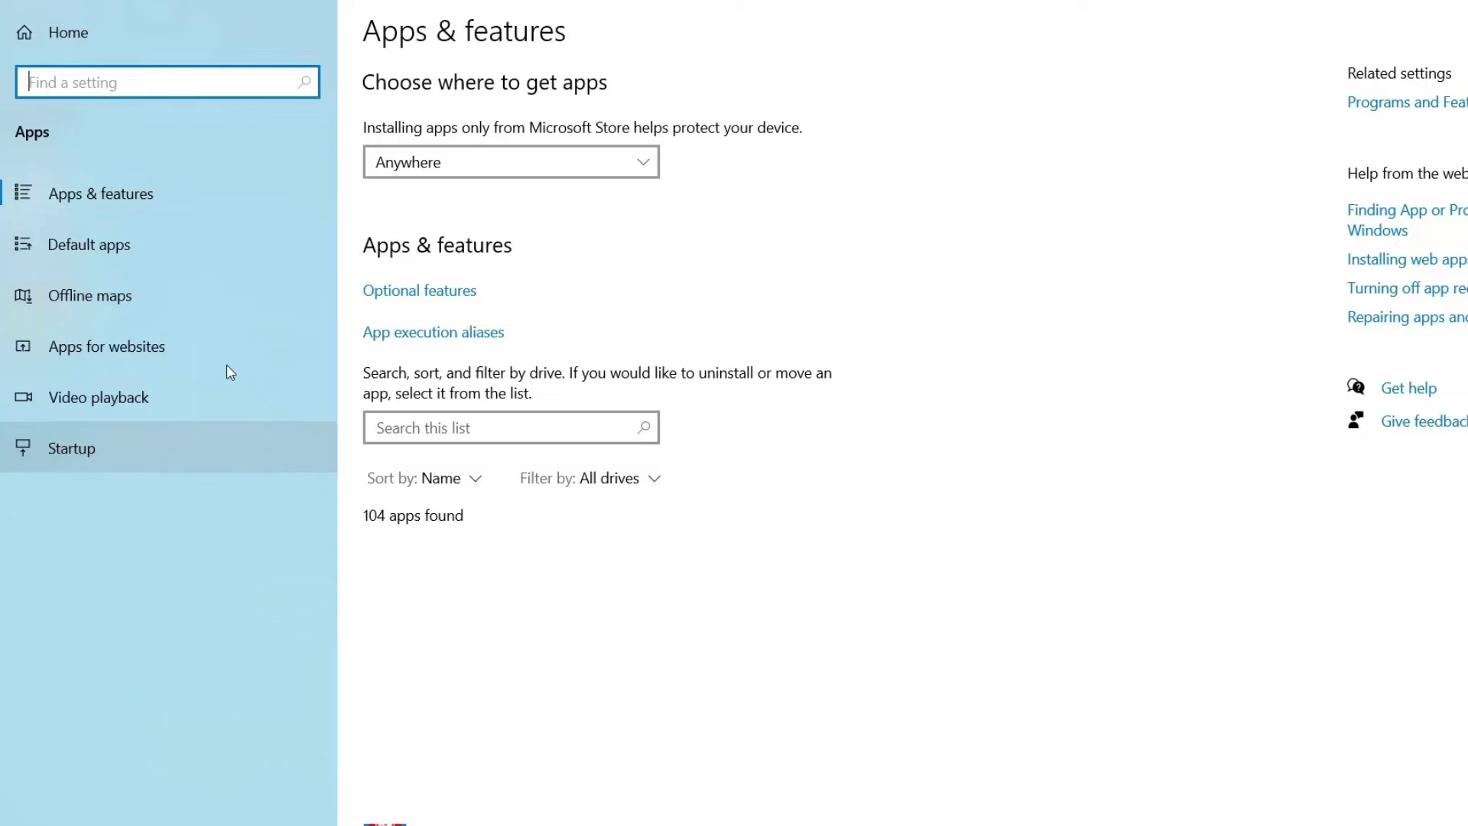
pyautogui.click(127, 205)
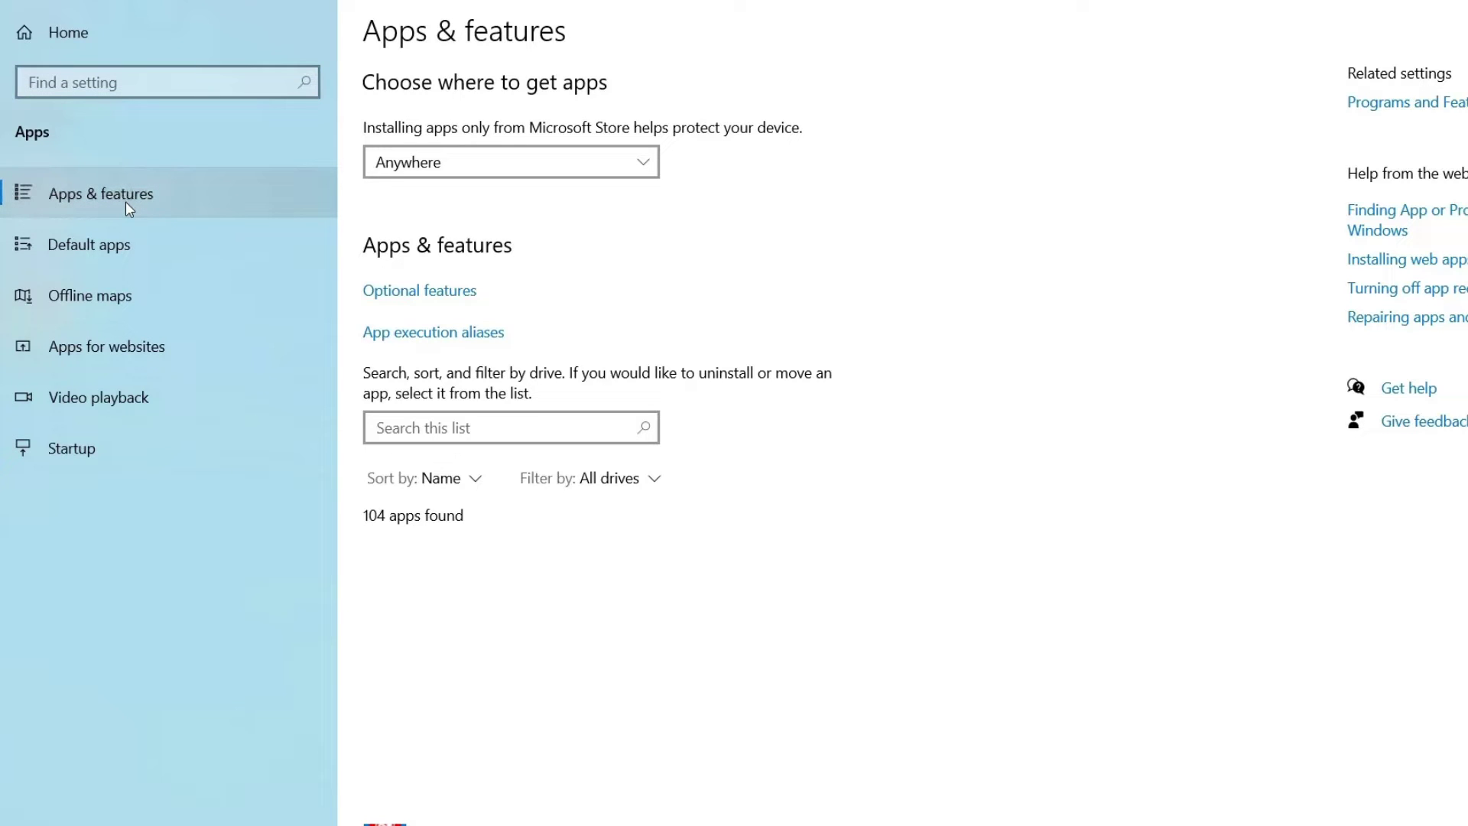
pyautogui.scroll(-15, 614, 403)
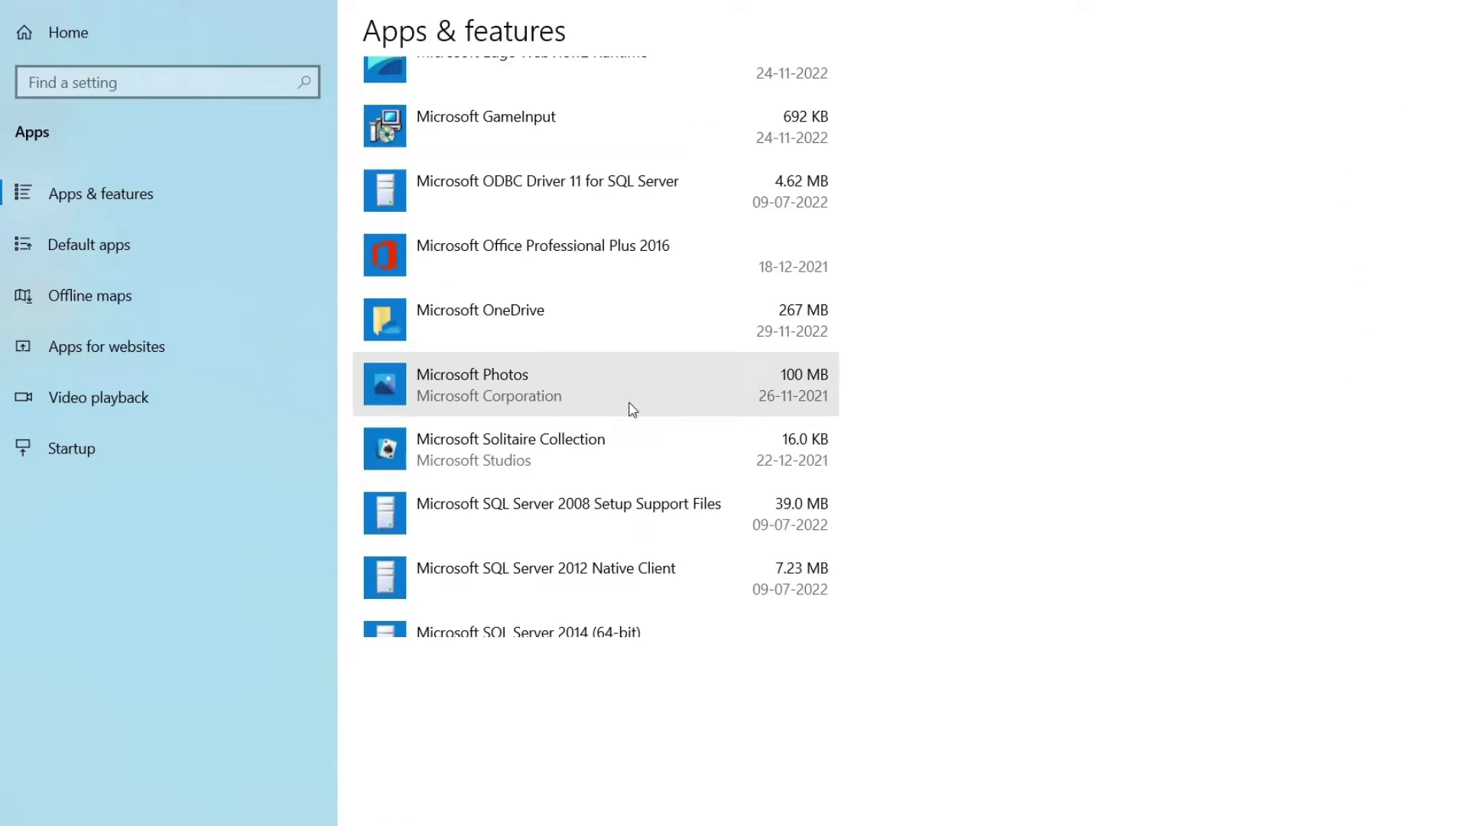
pyautogui.click(626, 398)
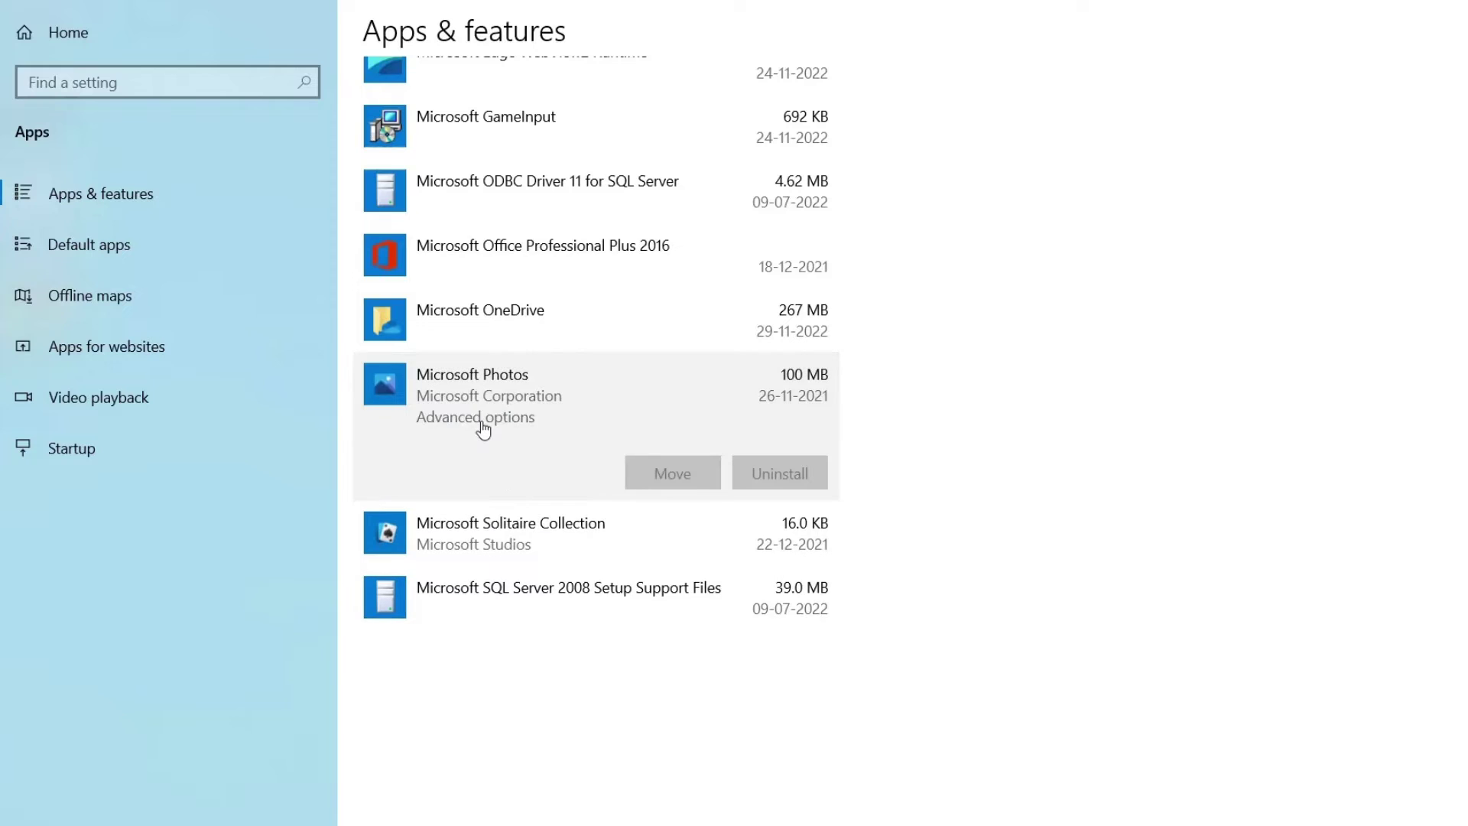
pyautogui.click(483, 419)
pyautogui.scroll(-2, 479, 426)
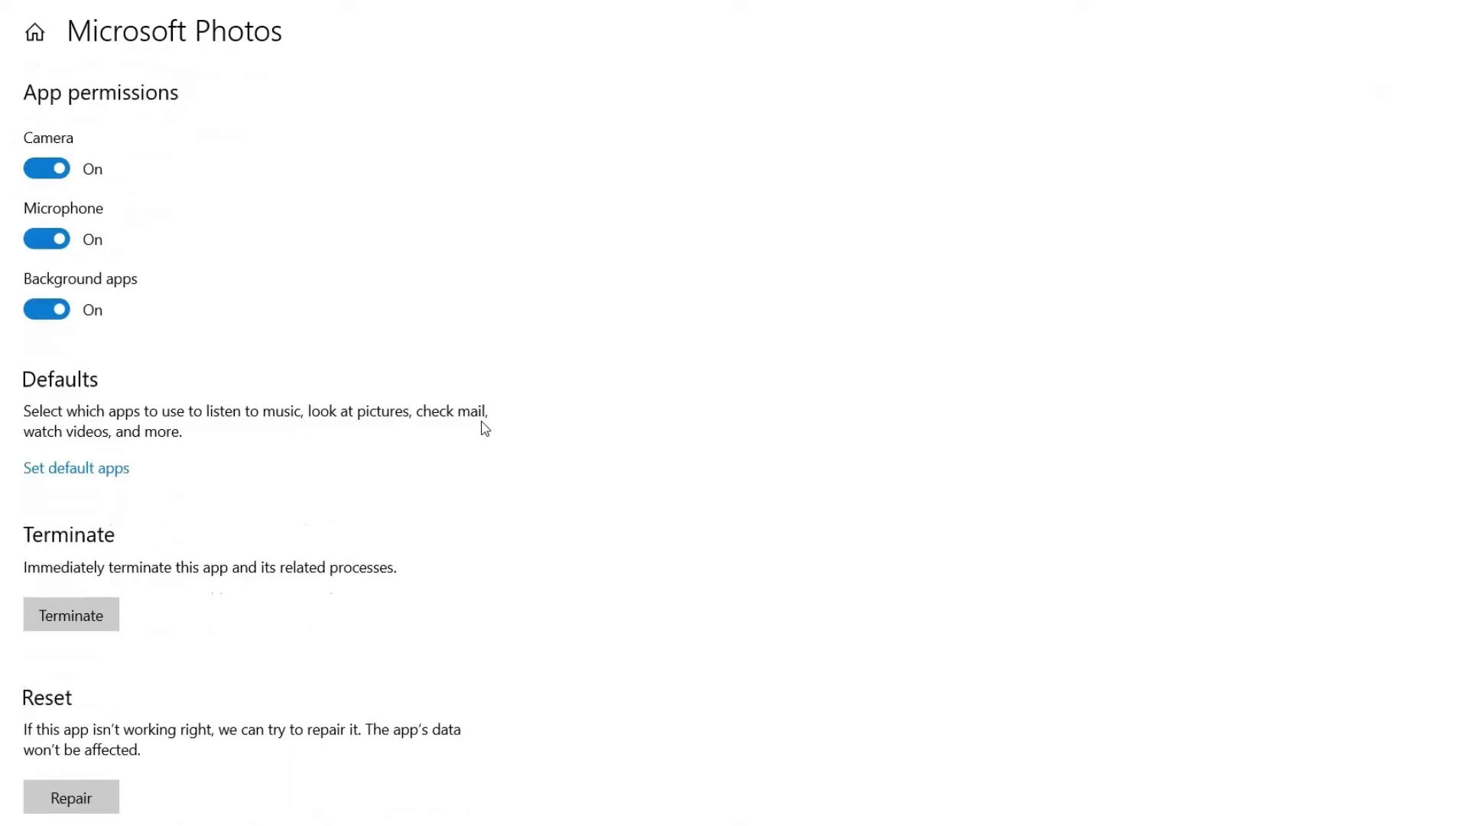
pyautogui.scroll(-4, 479, 426)
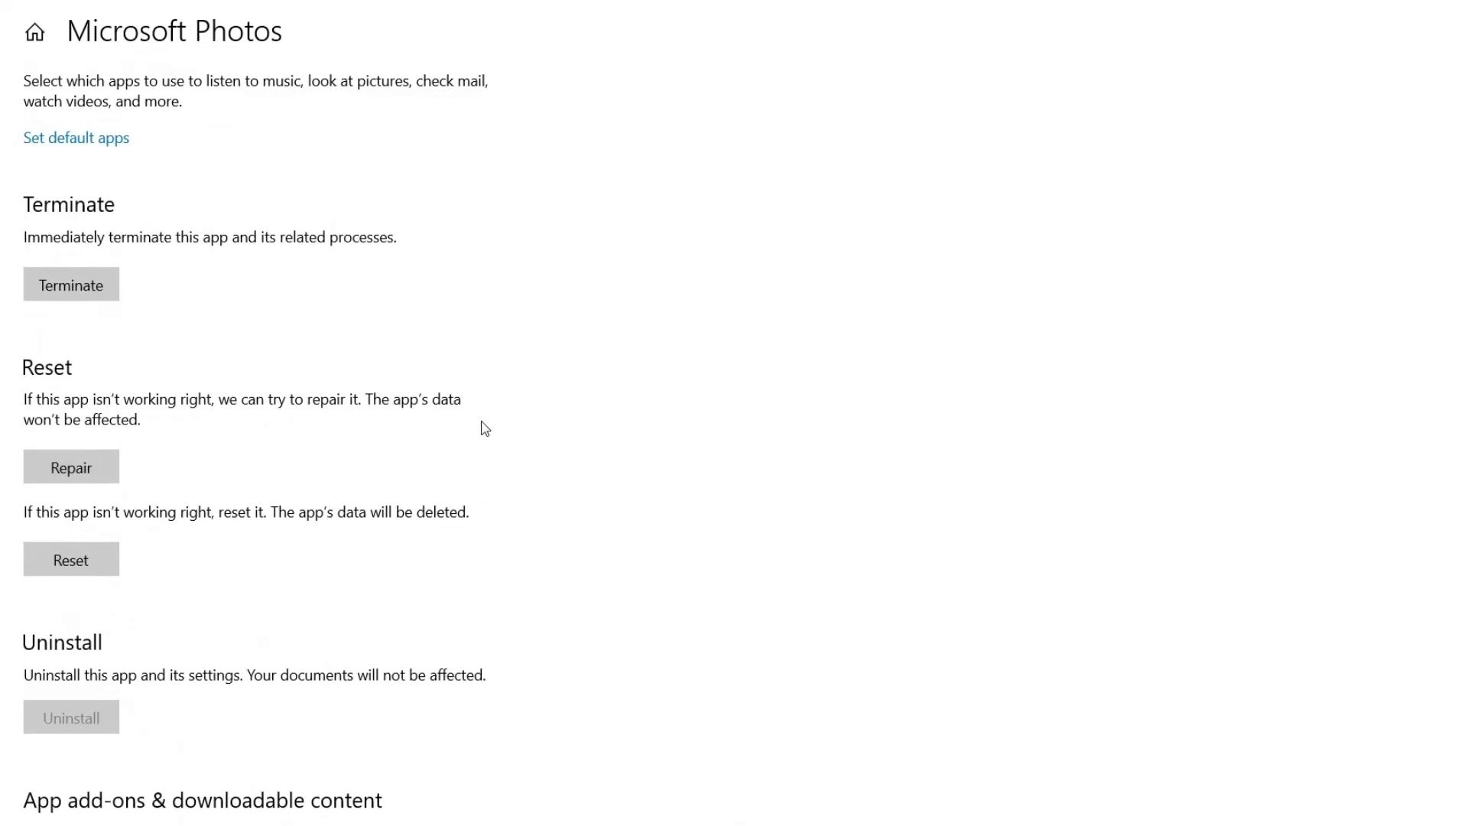
pyautogui.click(75, 567)
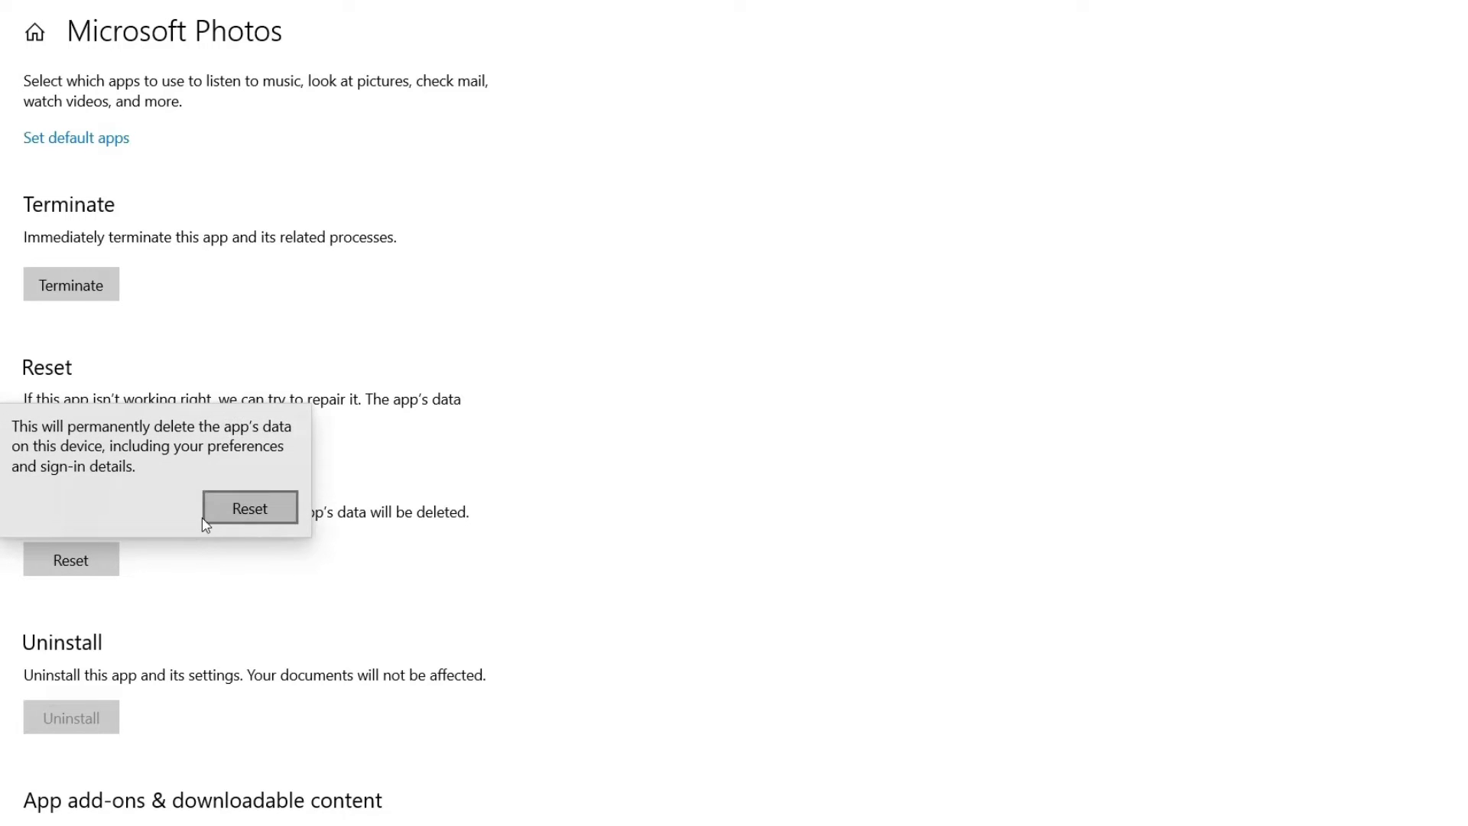
pyautogui.click(241, 508)
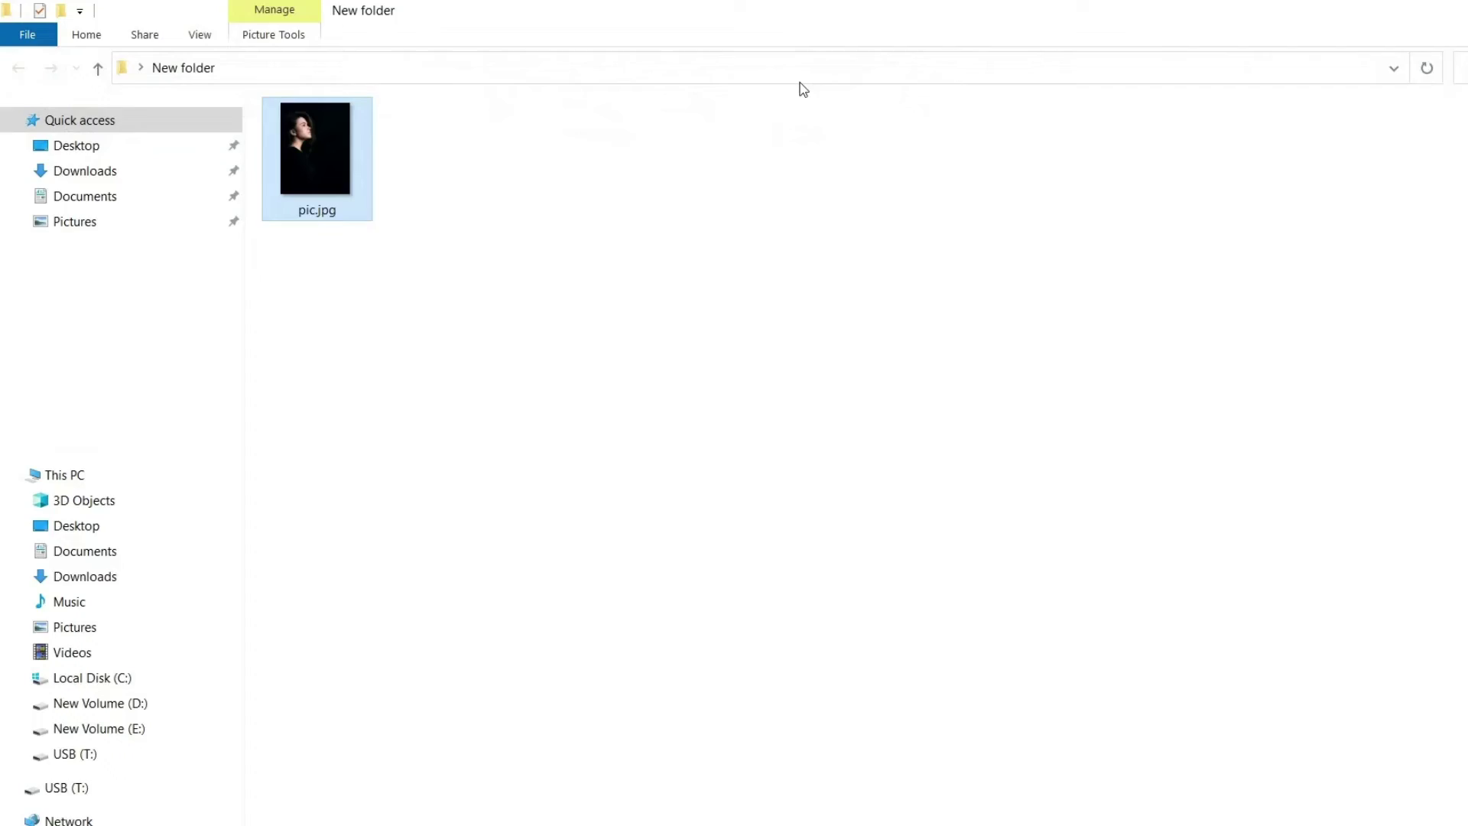
# Step: Rename pic.jpg to pic.jpeg and accept the extension-change warning
pyautogui.click(574, 308)
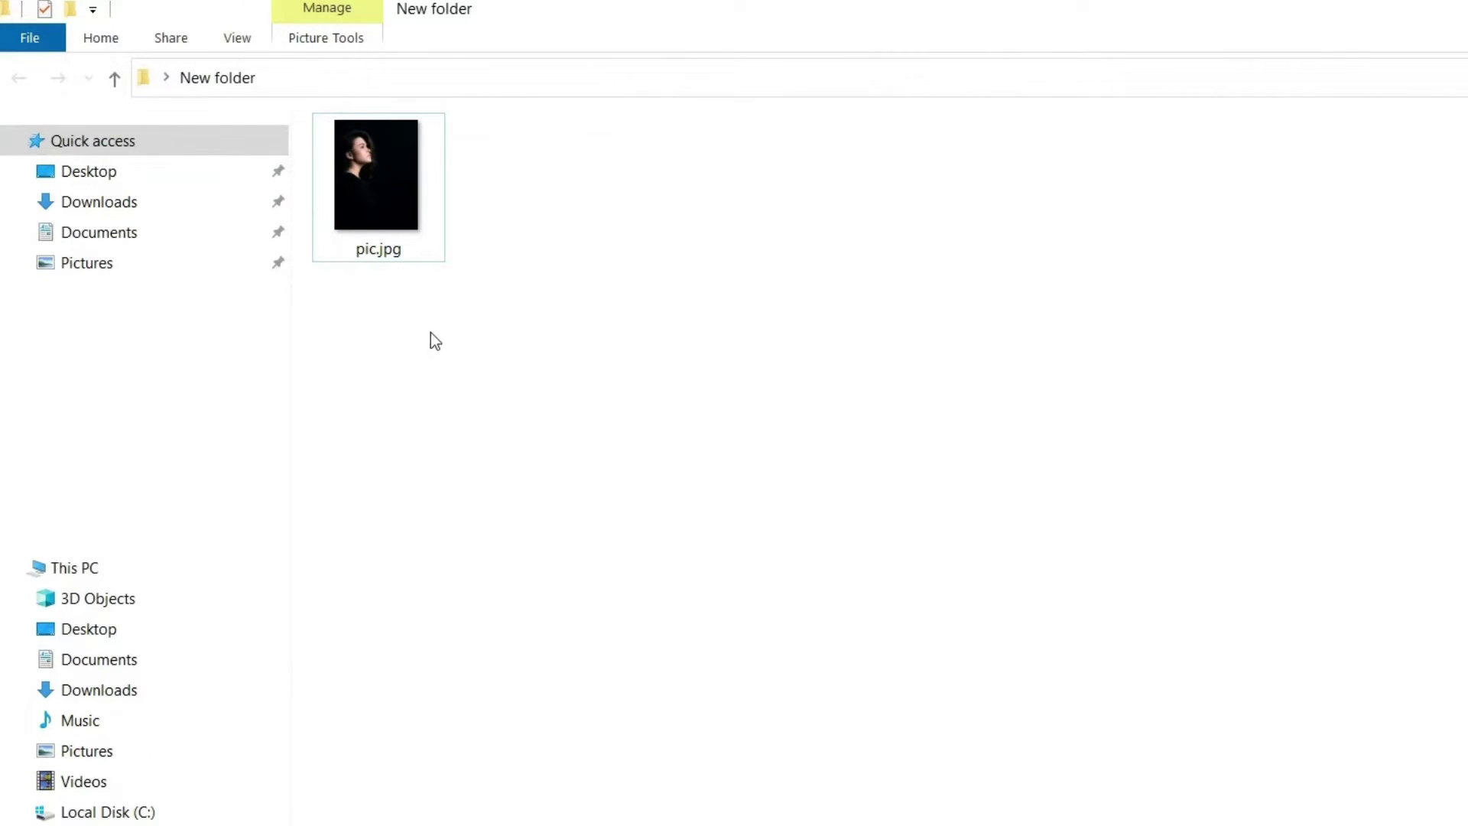
pyautogui.click(404, 257)
pyautogui.press('F2')
pyautogui.write('eg')
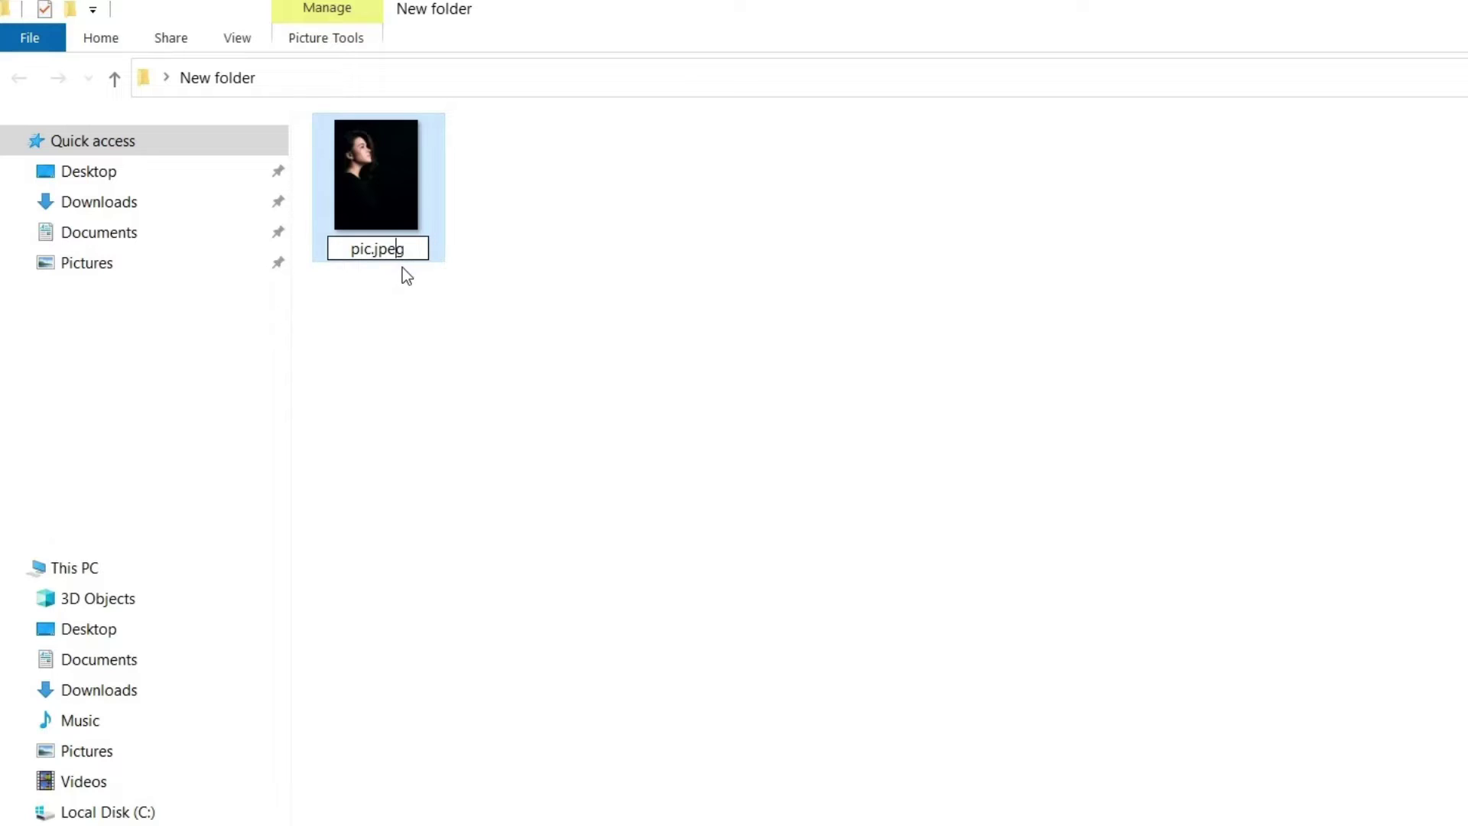
pyautogui.press('Return')
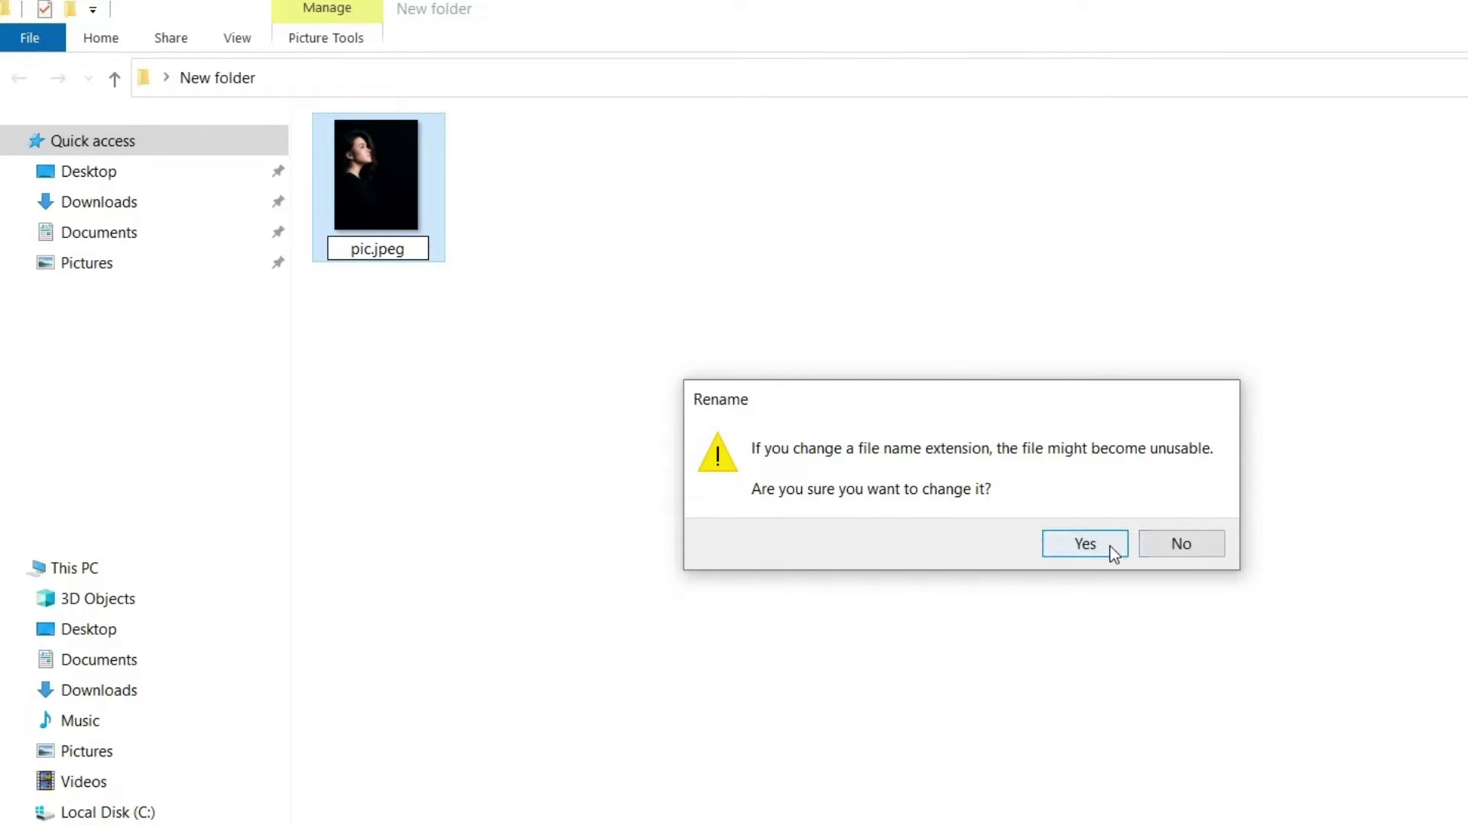
pyautogui.click(1106, 551)
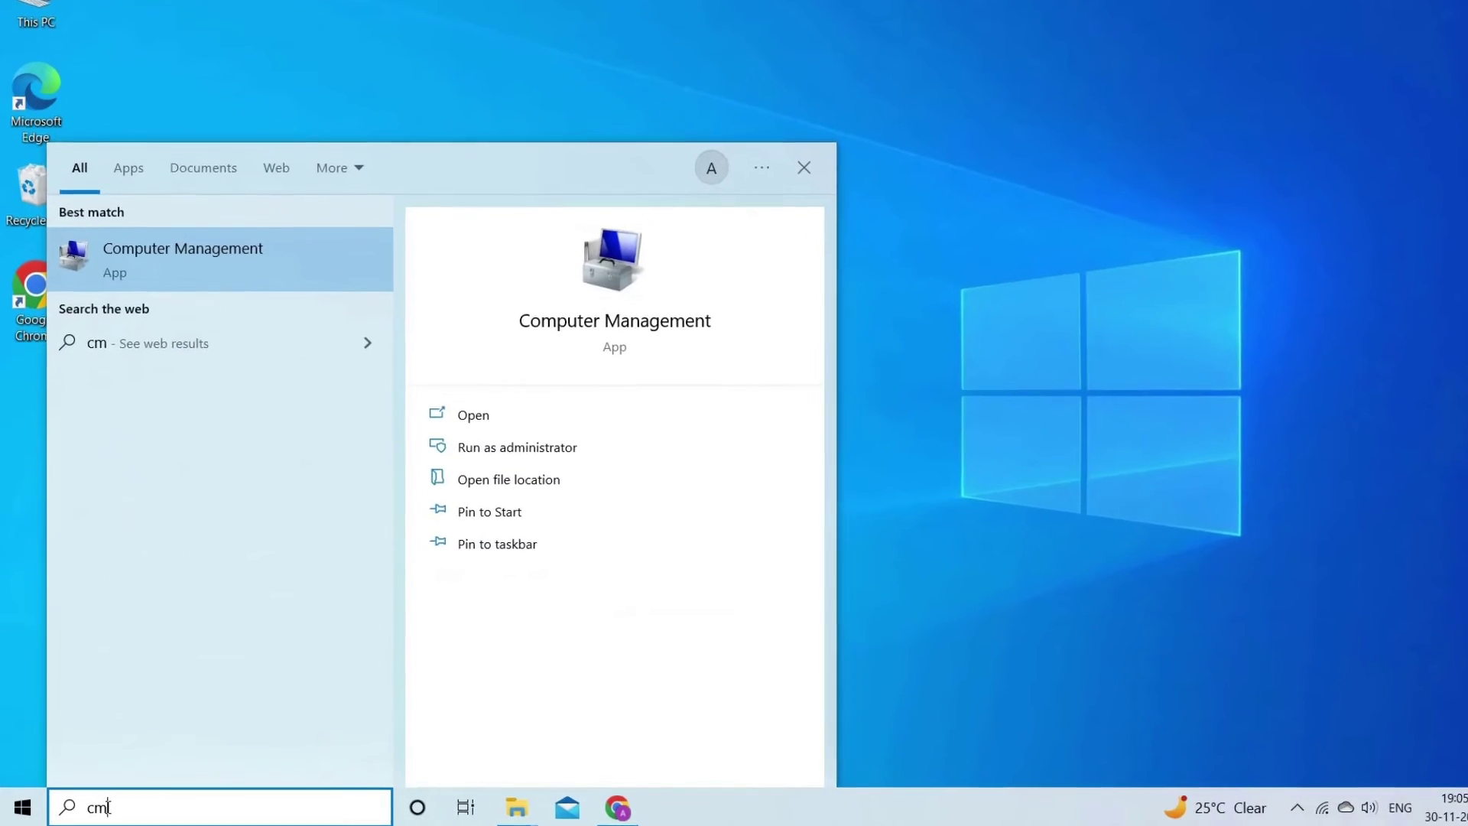
# Step: Run sfc/scannow in a Command Prompt launched as administrator
pyautogui.write('d')
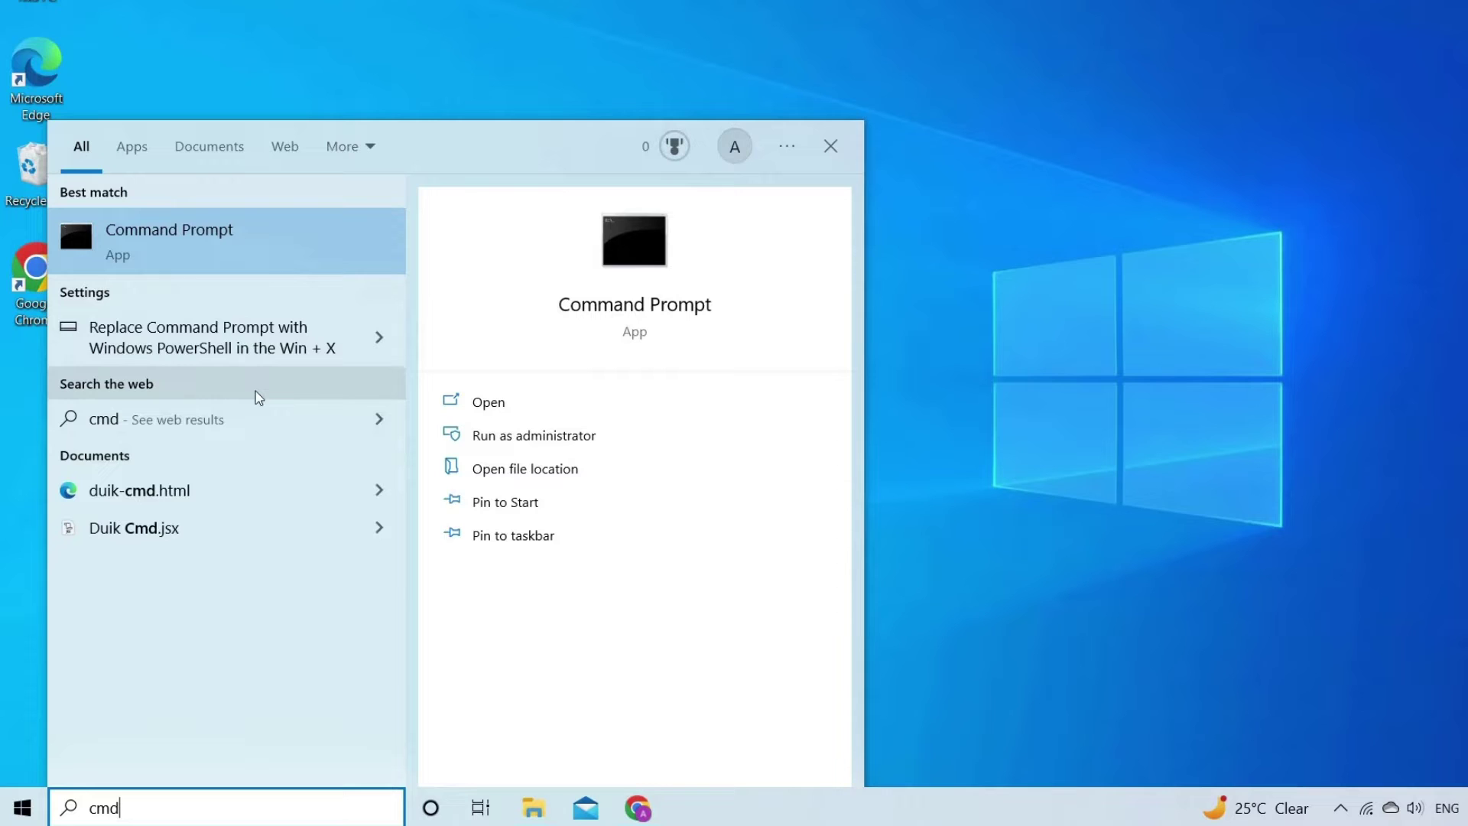
pyautogui.rightClick(269, 255)
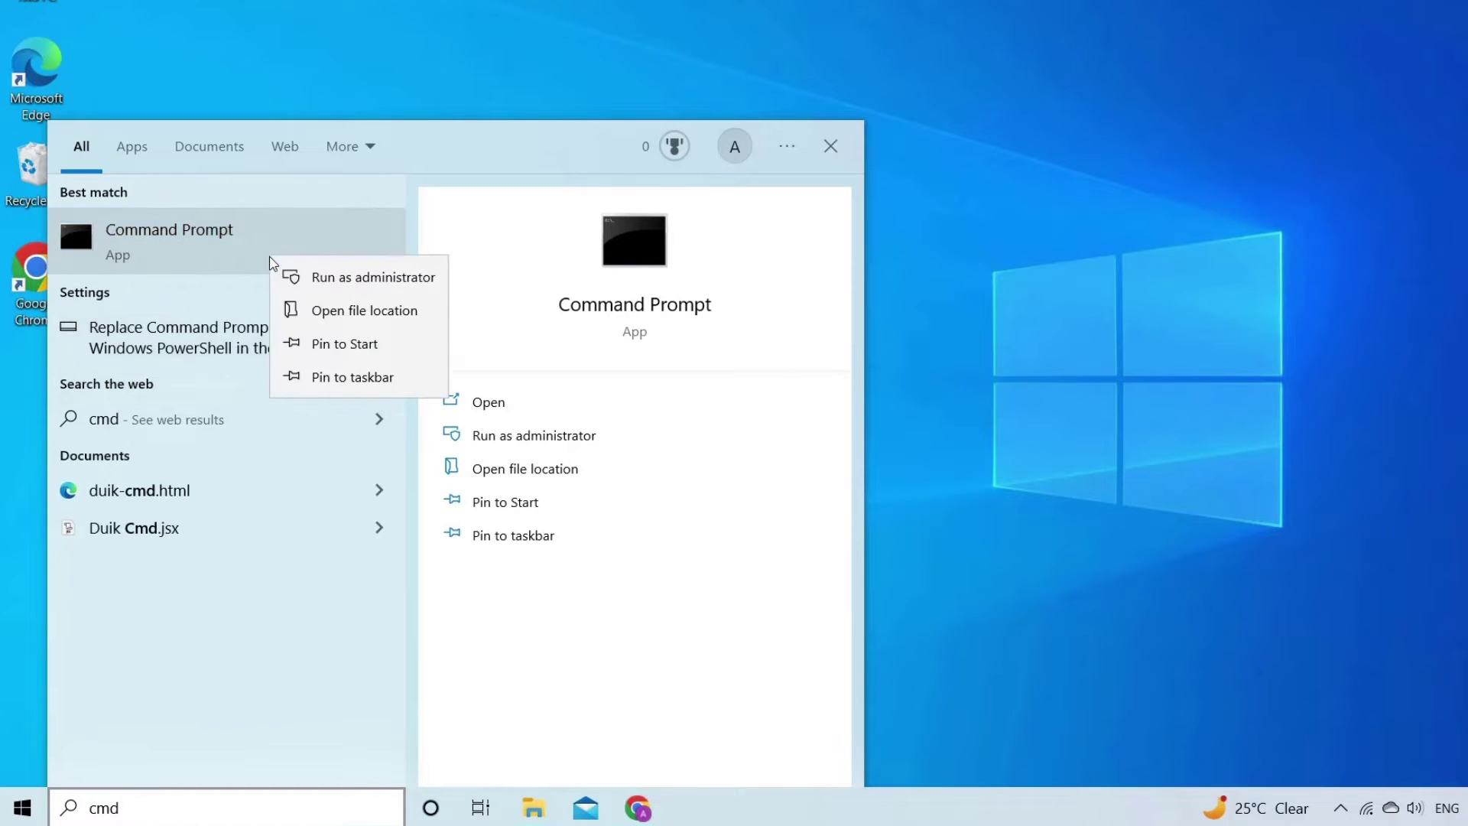
pyautogui.click(350, 279)
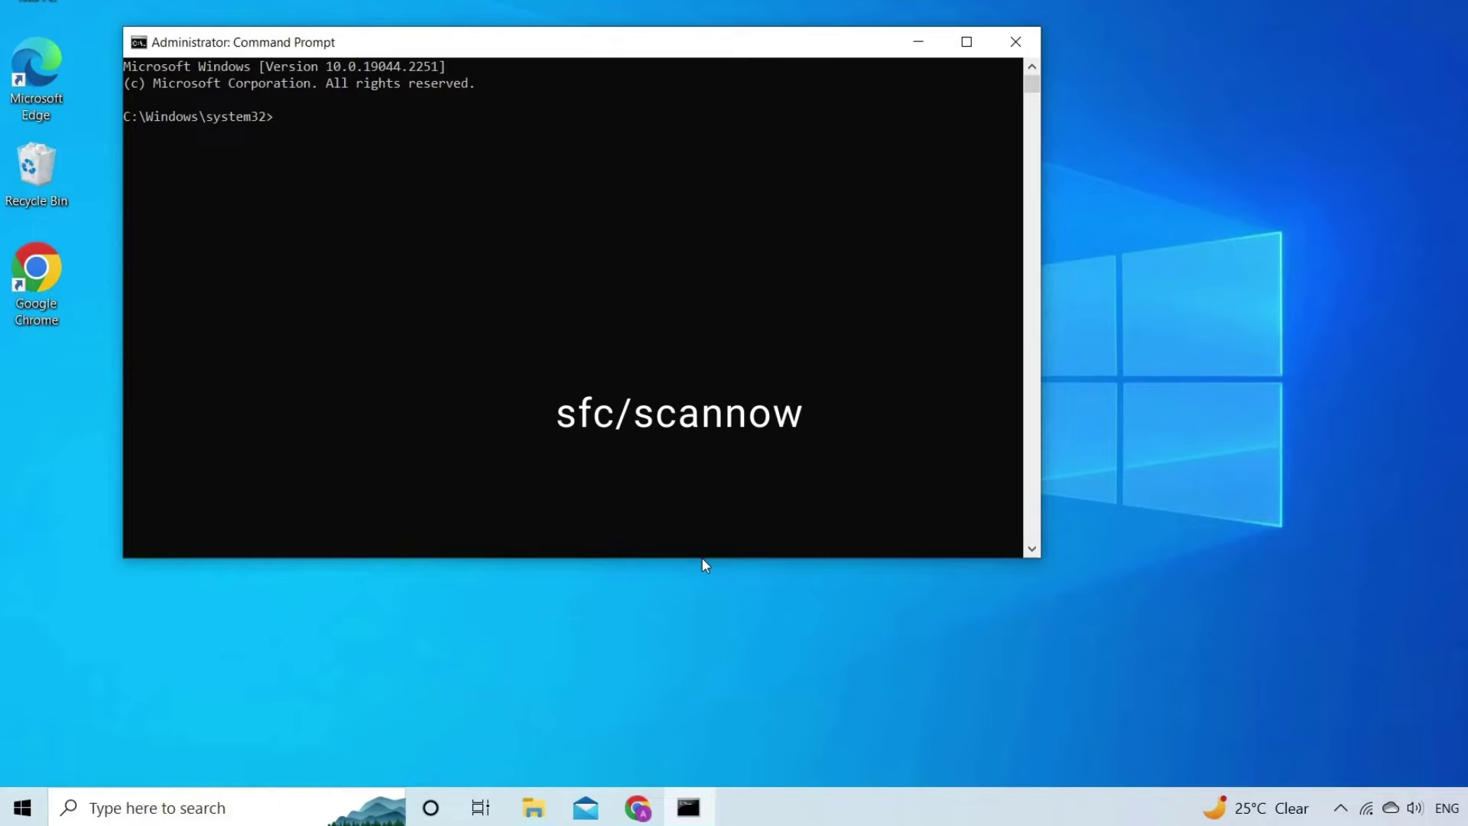
pyautogui.write('sfc/scannow')
pyautogui.press('Return')
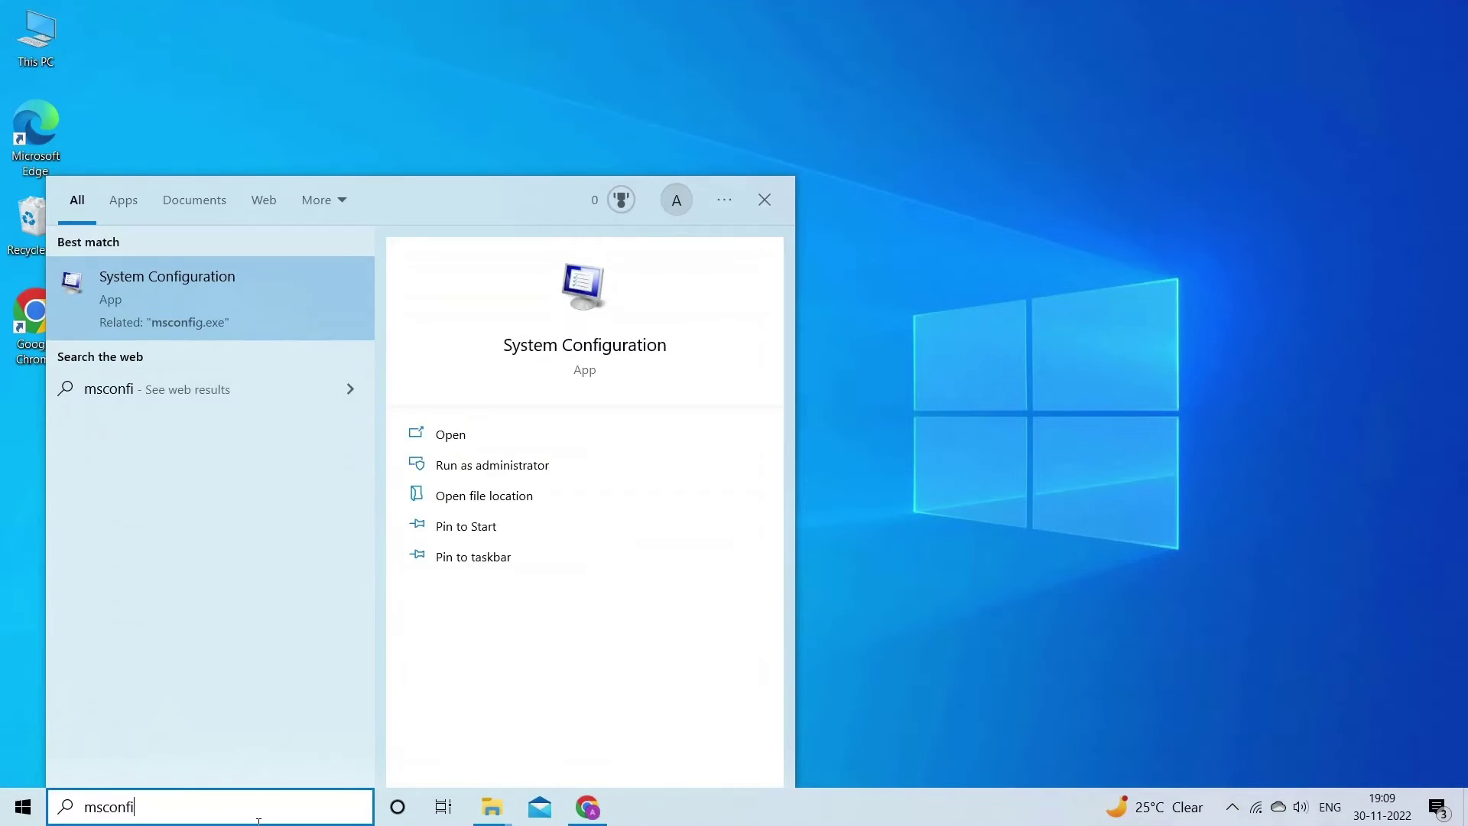
# Step: Open msconfig, choose Selective startup with Load startup items unchecked, and show Services
pyautogui.write('g')
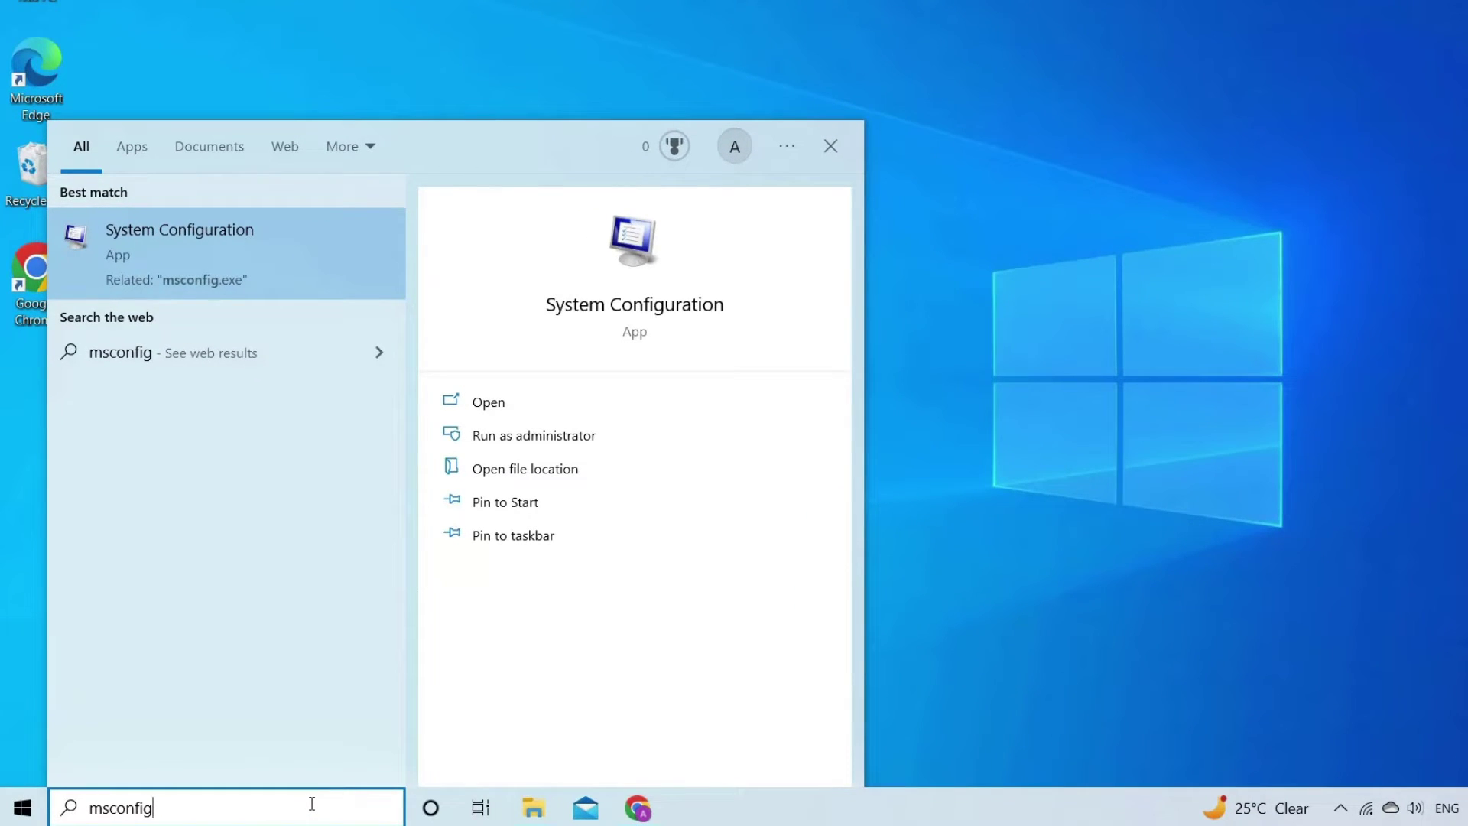
pyautogui.press('Return')
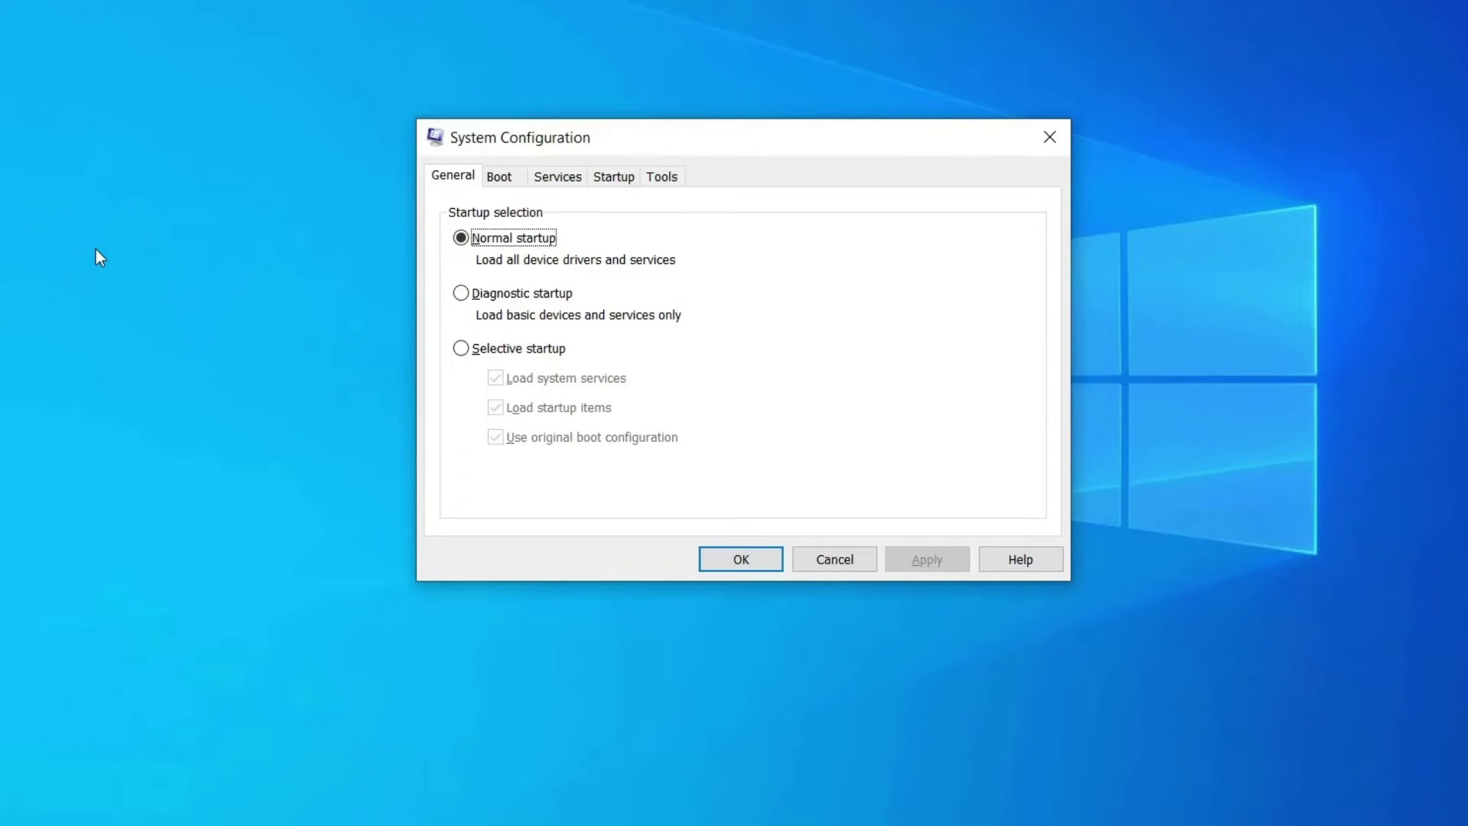
pyautogui.click(479, 356)
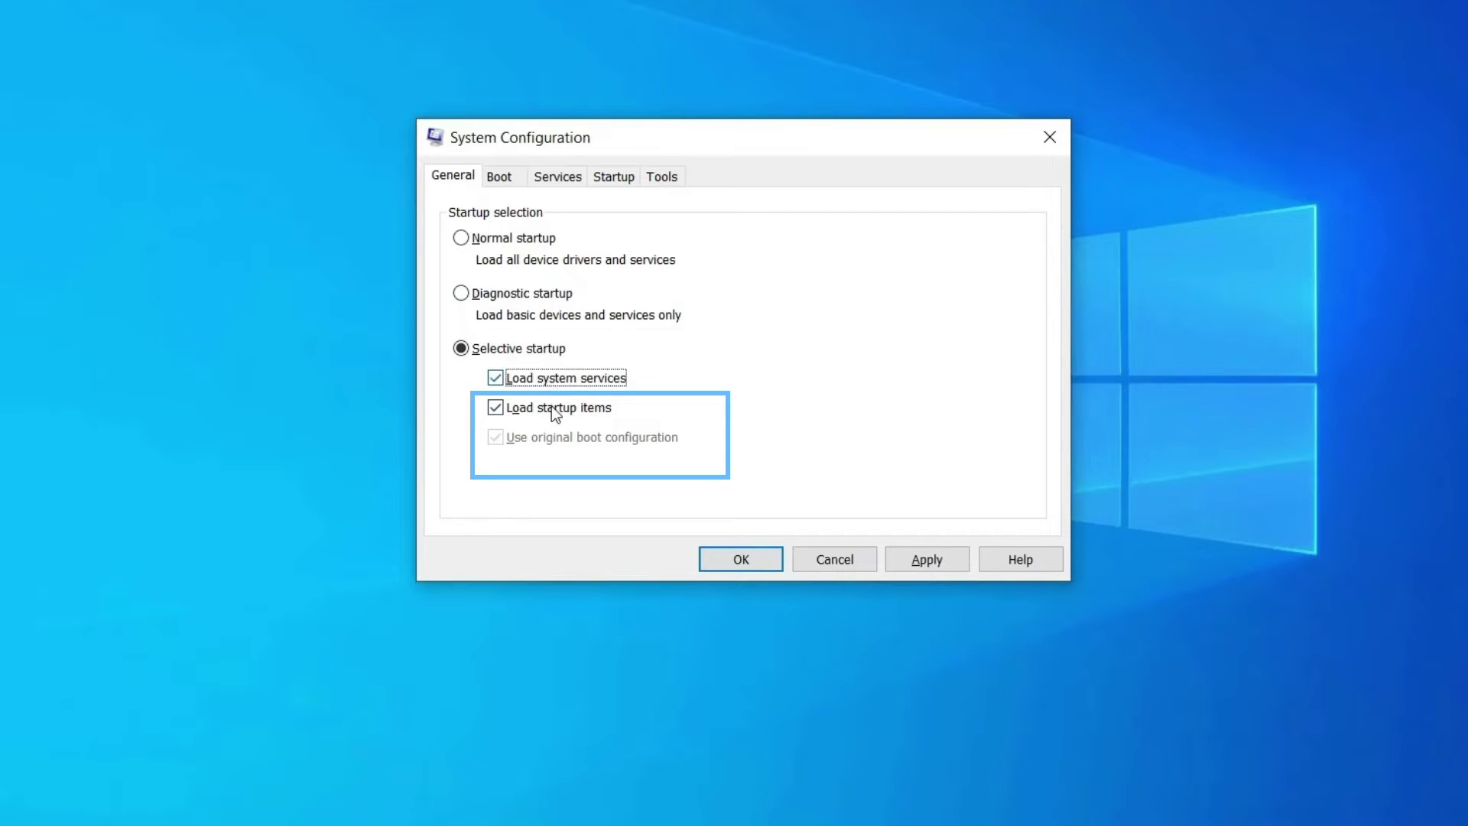
pyautogui.click(552, 411)
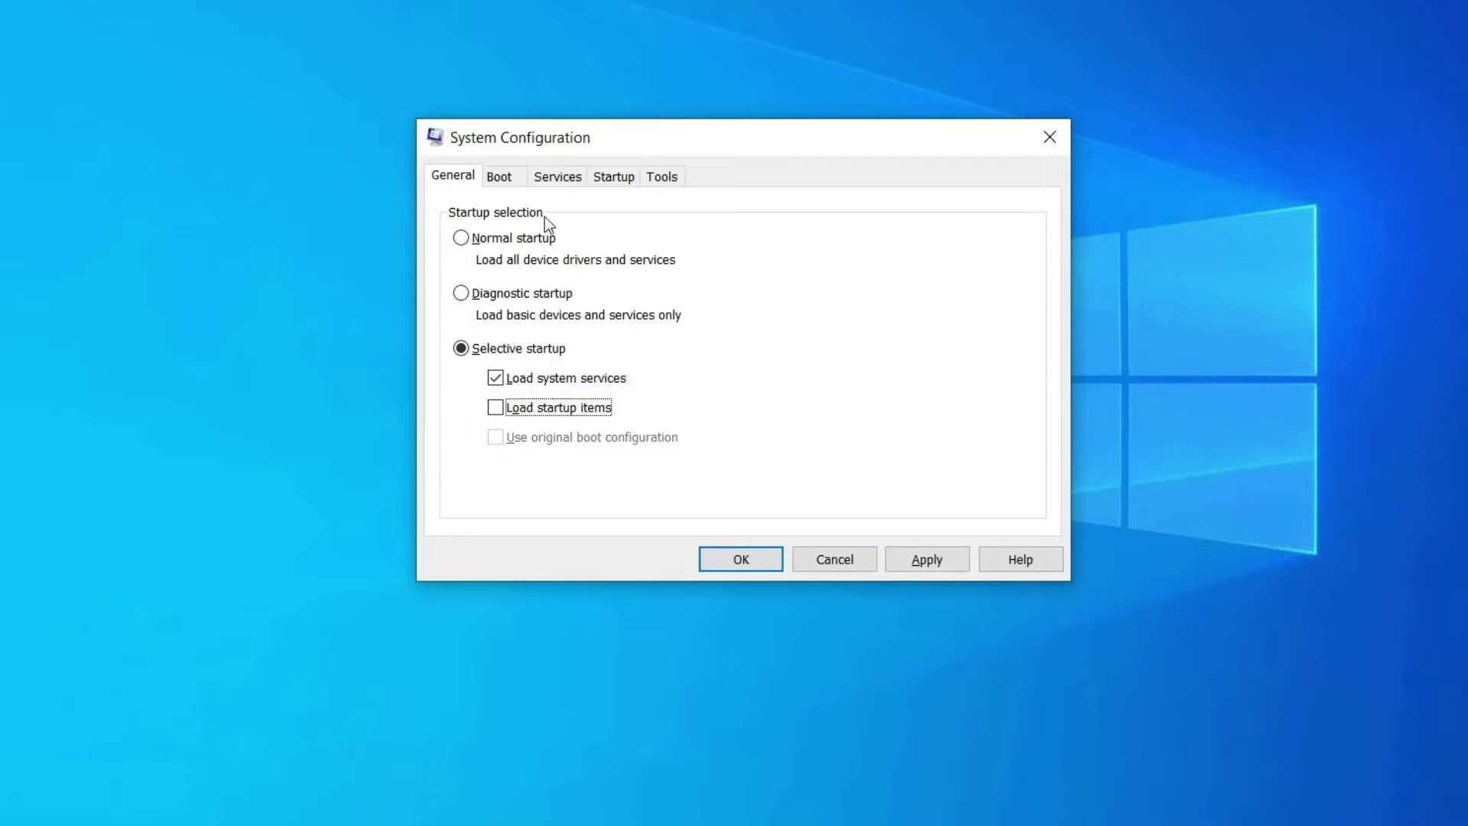
pyautogui.click(559, 175)
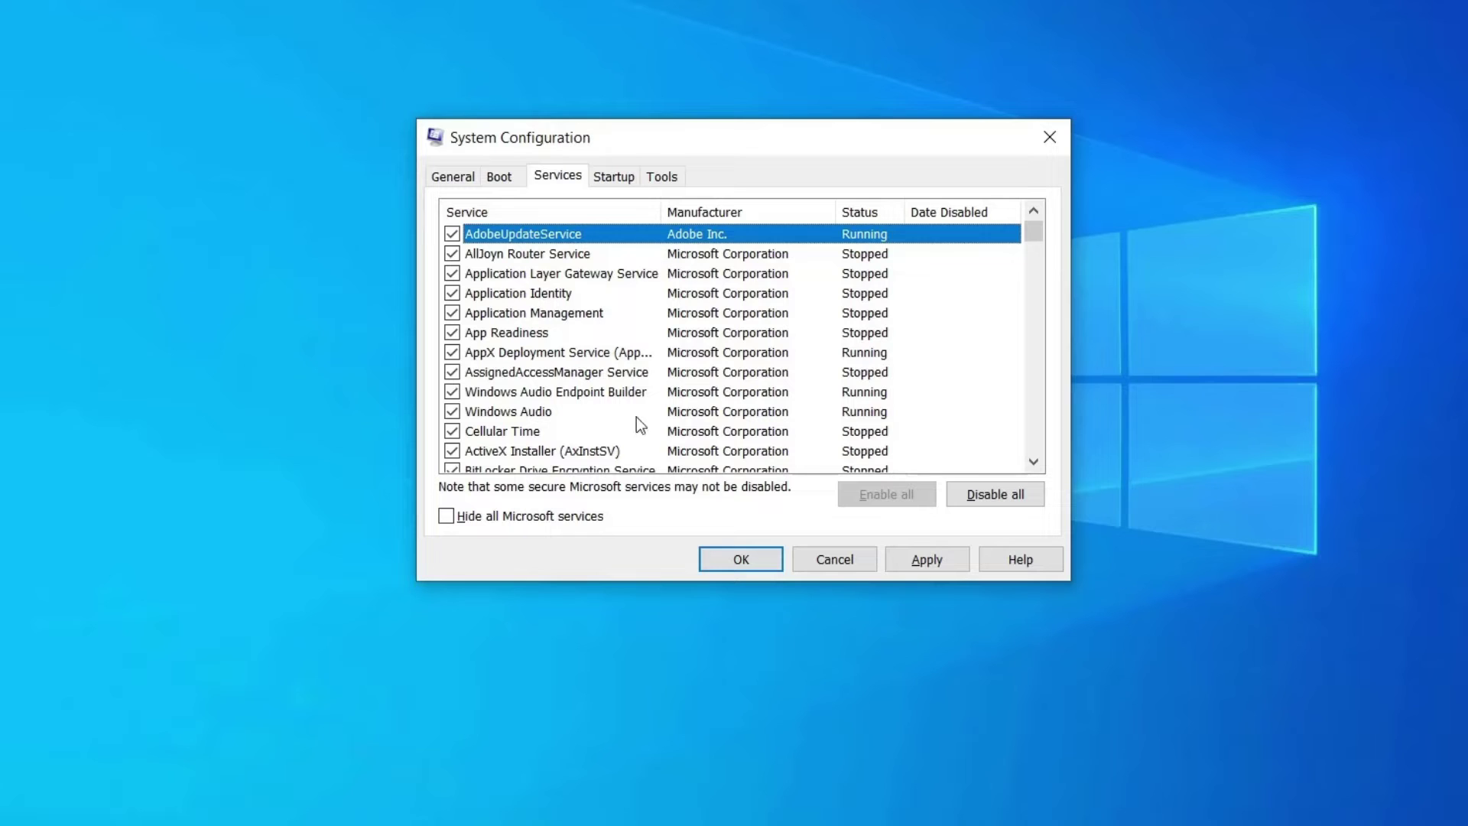
# Step: Hide all Microsoft services in the list and confirm System Configuration with OK
pyautogui.click(445, 518)
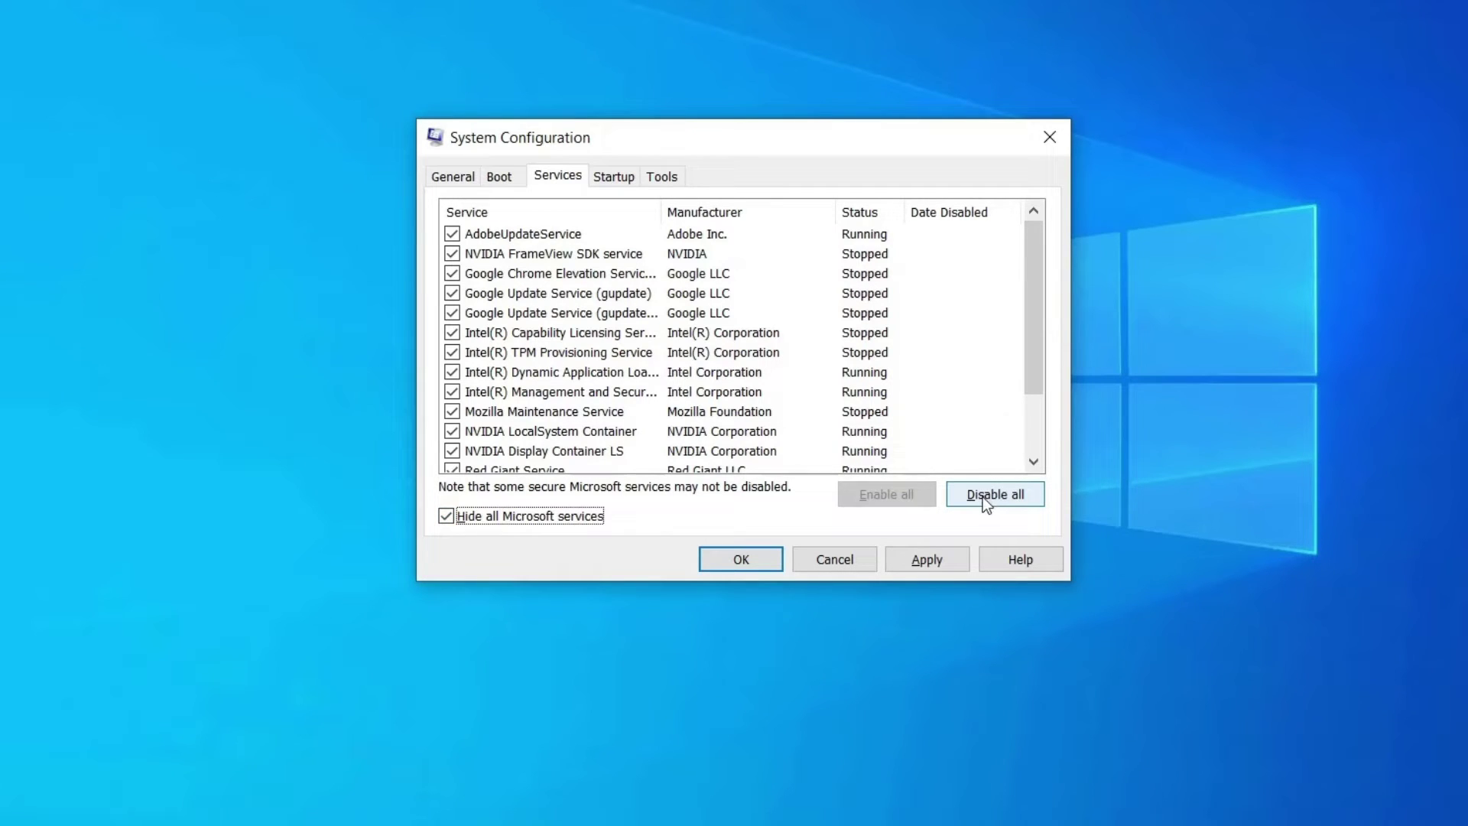
pyautogui.scroll(-2, 986, 494)
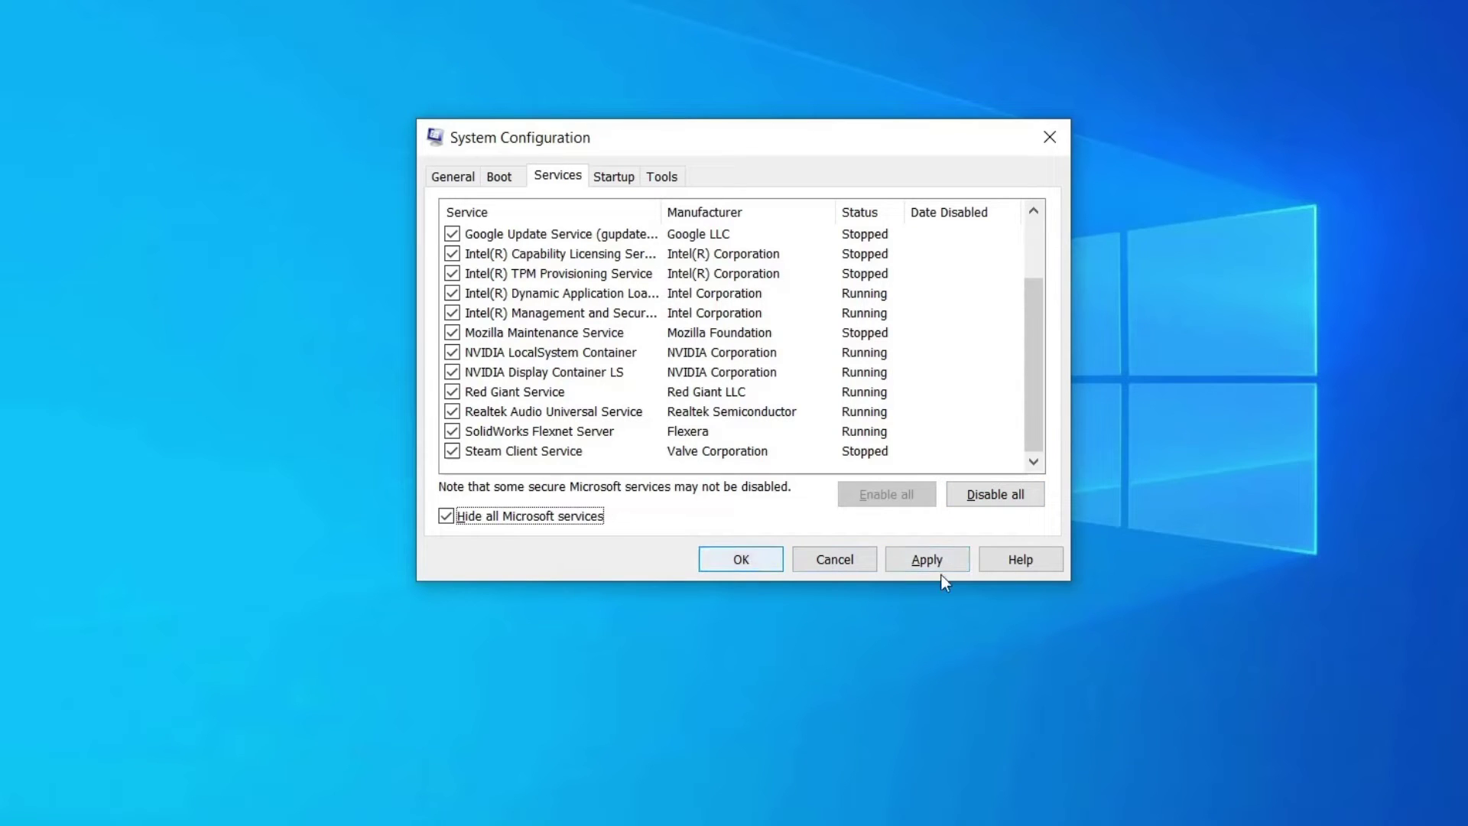
pyautogui.click(745, 557)
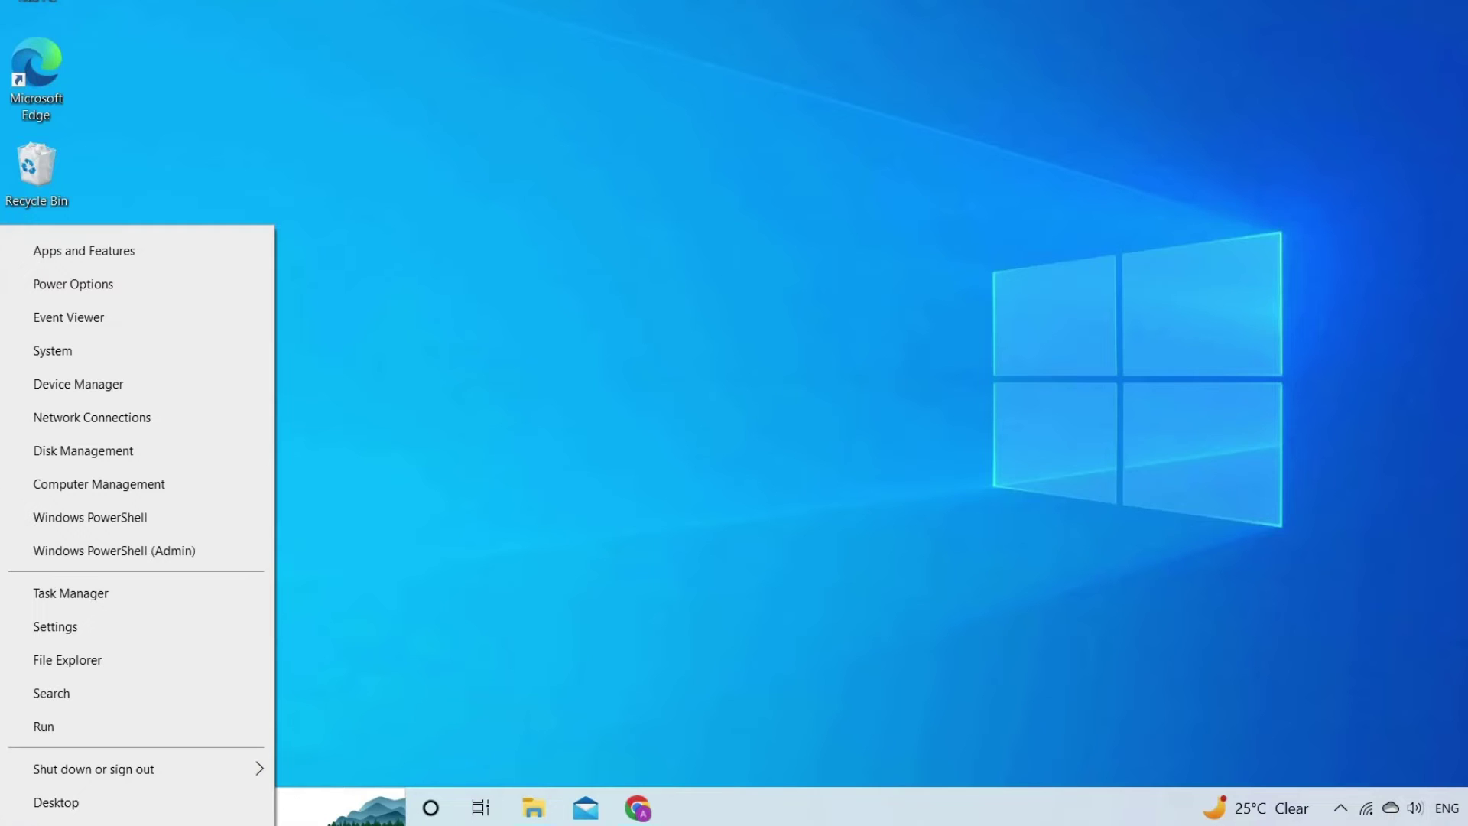
# Step: Launch regedit from the Run box and expand HKEY_CURRENT_USER down to SOFTWARE\Classes
pyautogui.click(38, 728)
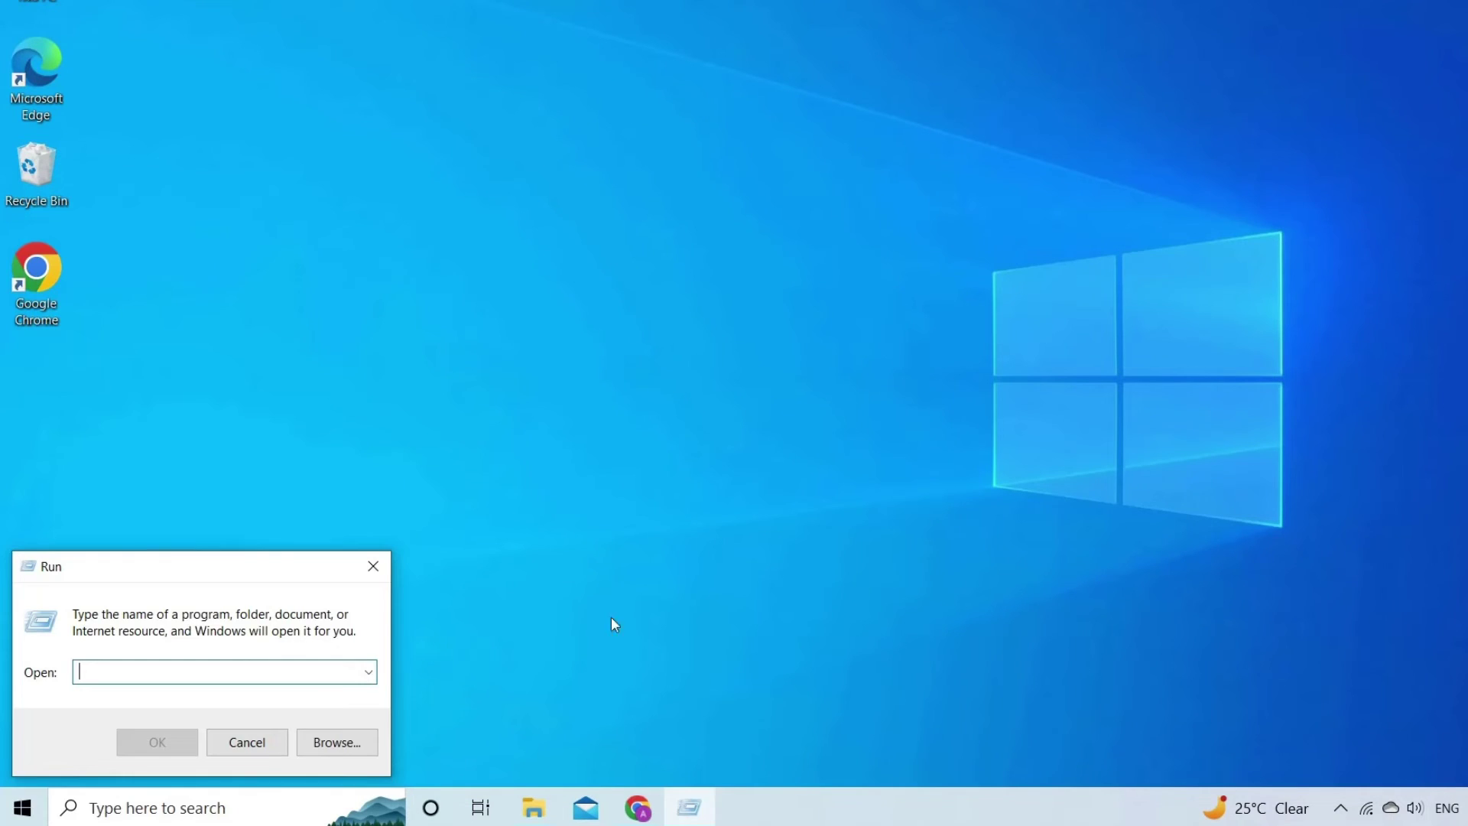
pyautogui.write('regedit')
pyautogui.click(165, 743)
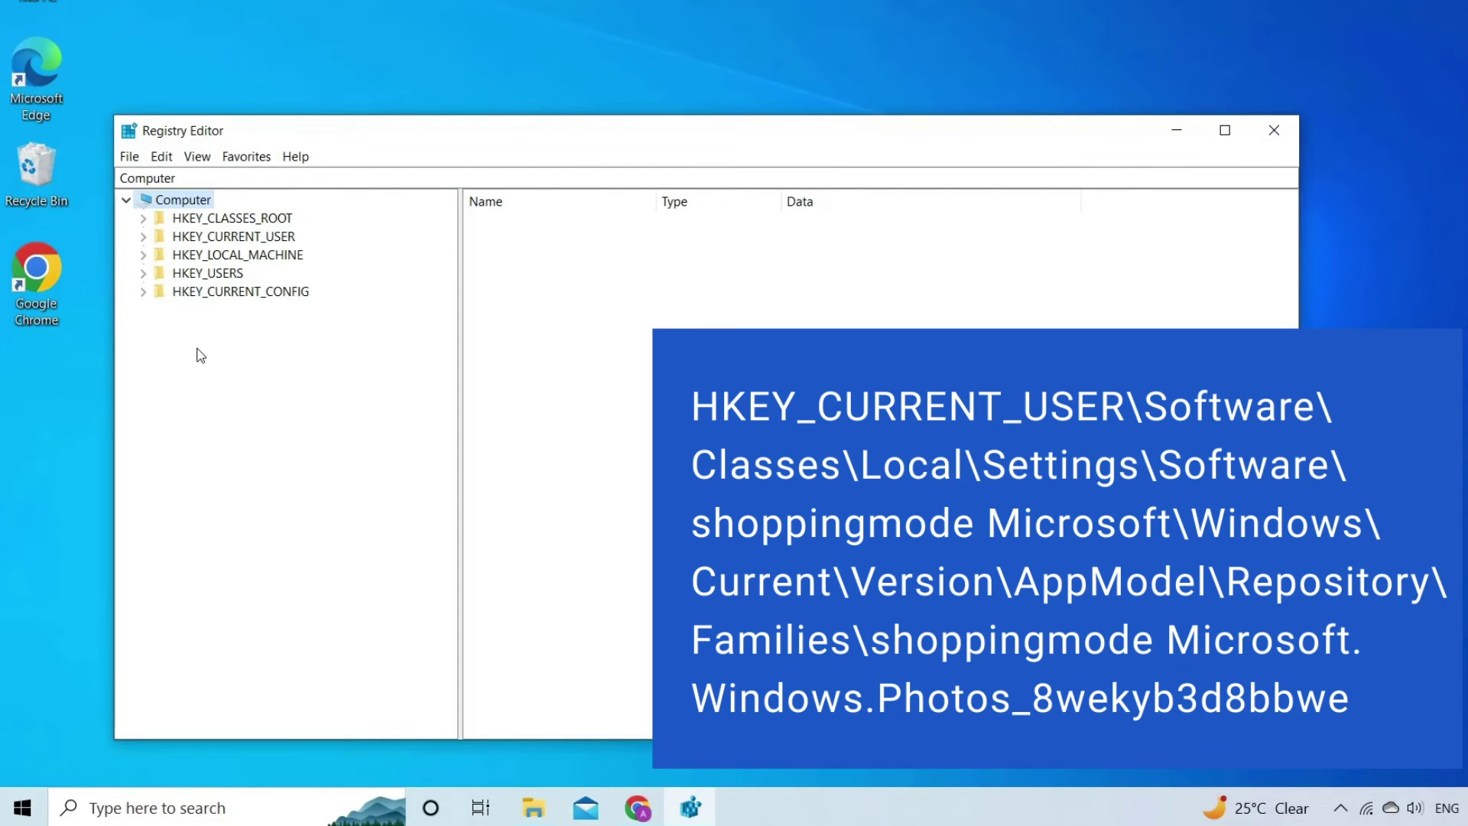
pyautogui.click(143, 237)
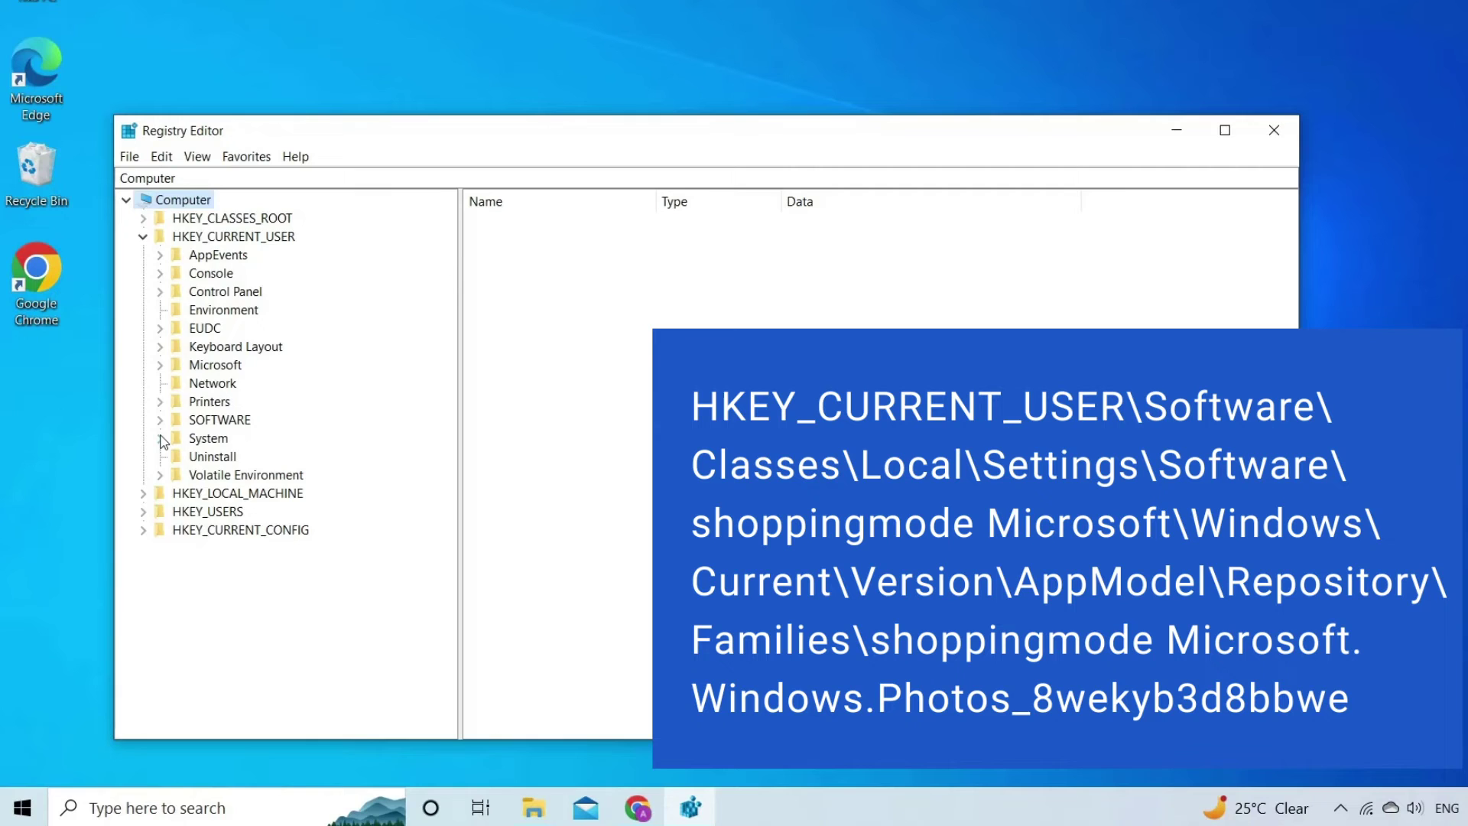
pyautogui.scroll(2, 253, 459)
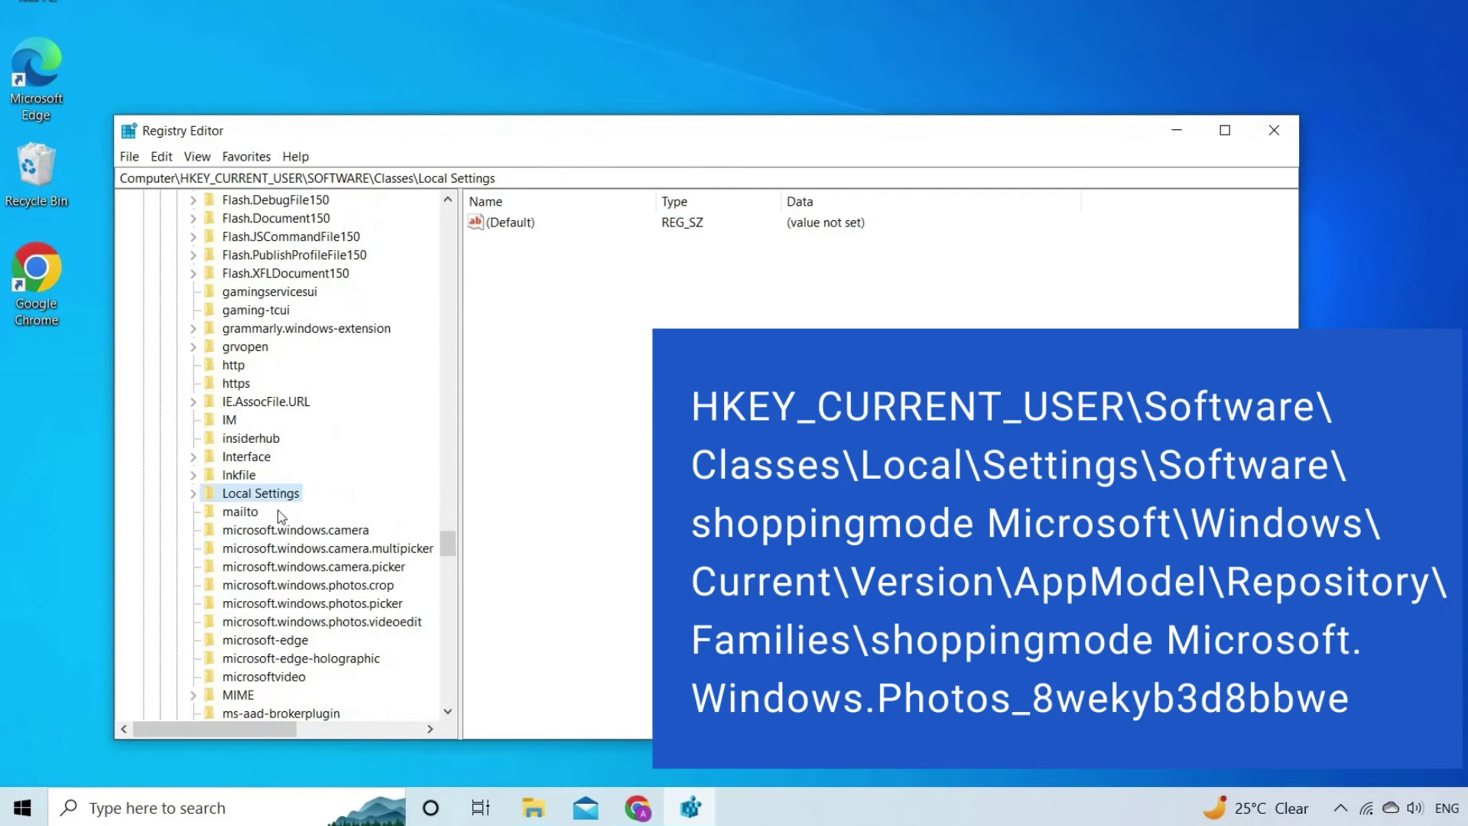
pyautogui.scroll(15, 223, 589)
pyautogui.click(225, 622)
# Step: Expand Local Settings\Software\Microsoft\Windows\CurrentVersion\AppModel\Repository\Families to the Photos family key
pyautogui.scroll(-10, 341, 540)
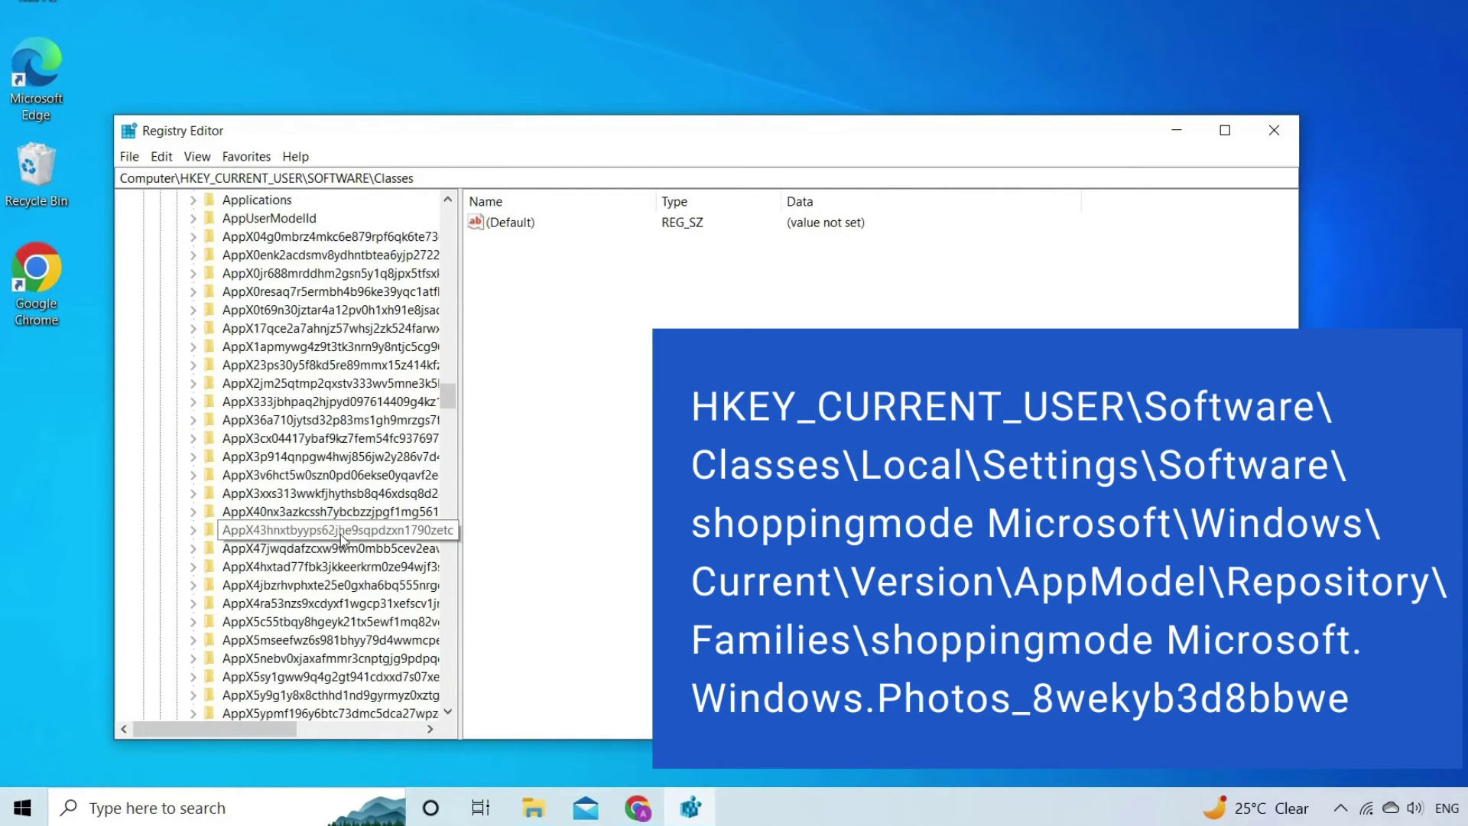
pyautogui.scroll(-5, 341, 541)
pyautogui.scroll(-5, 341, 540)
pyautogui.scroll(10, 321, 558)
pyautogui.click(192, 603)
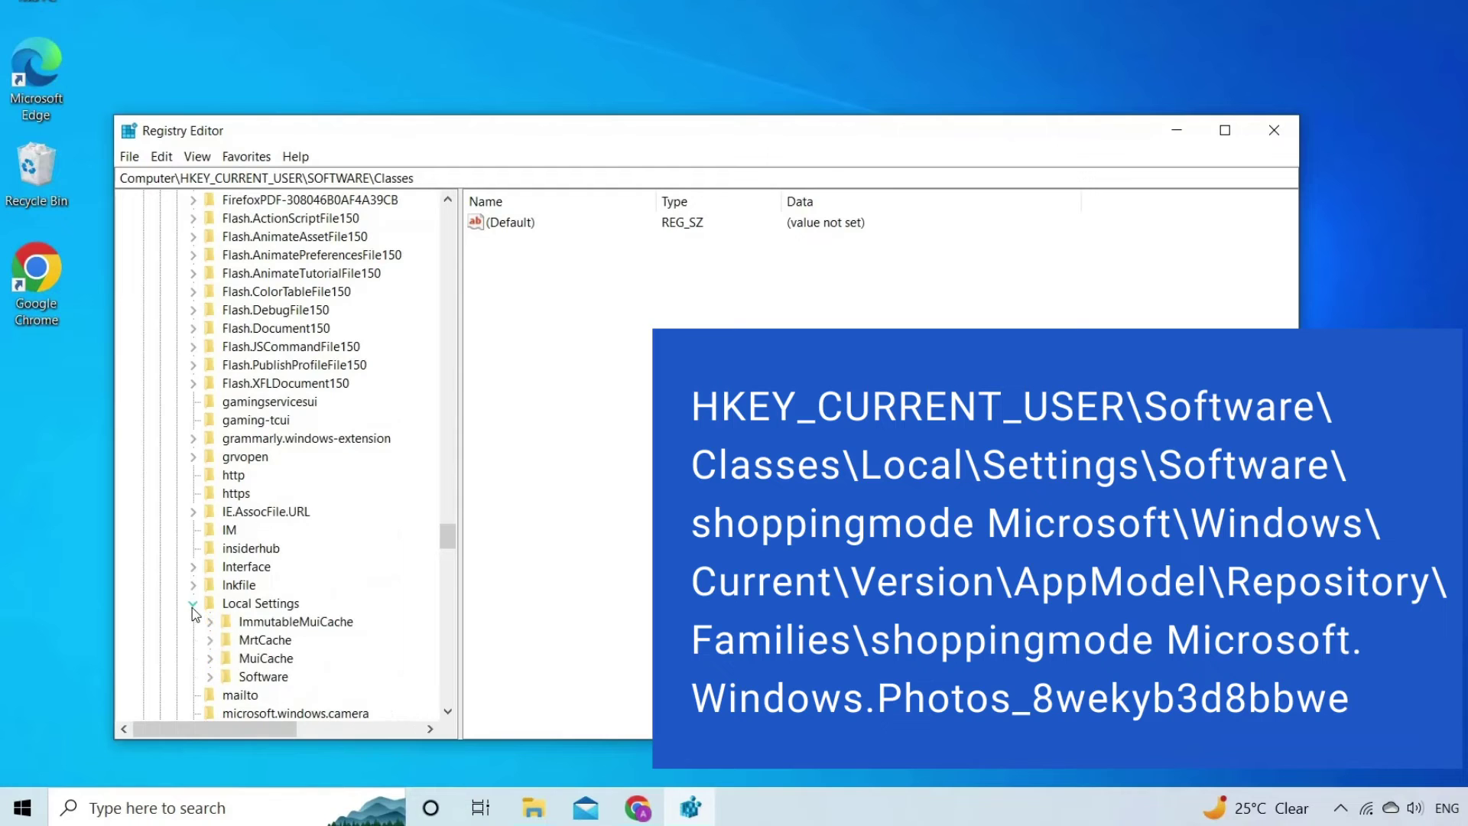
pyautogui.scroll(-1, 229, 650)
pyautogui.click(293, 642)
pyautogui.doubleClick(293, 642)
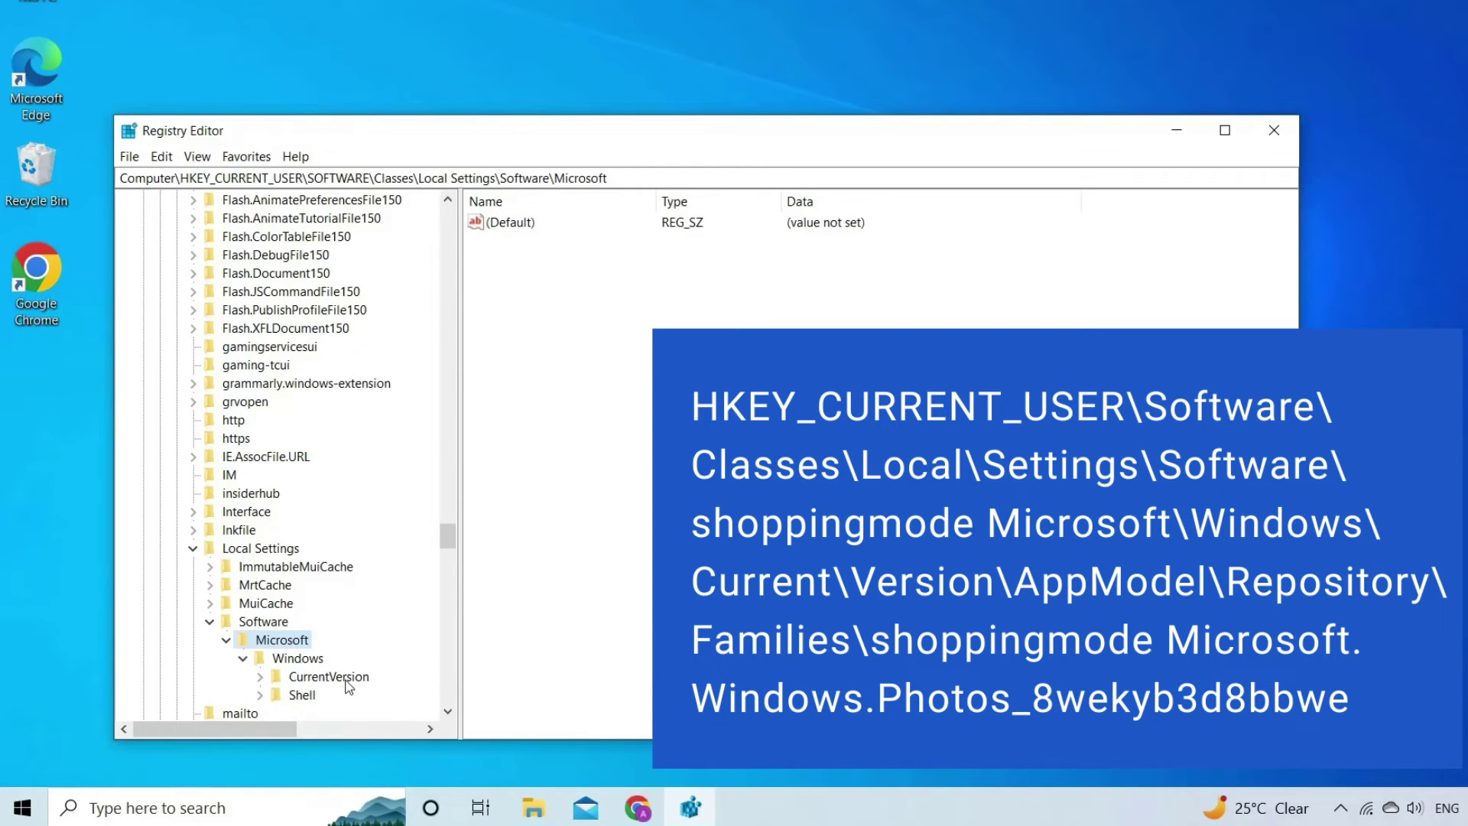
pyautogui.scroll(-1, 335, 676)
pyautogui.doubleClick(335, 640)
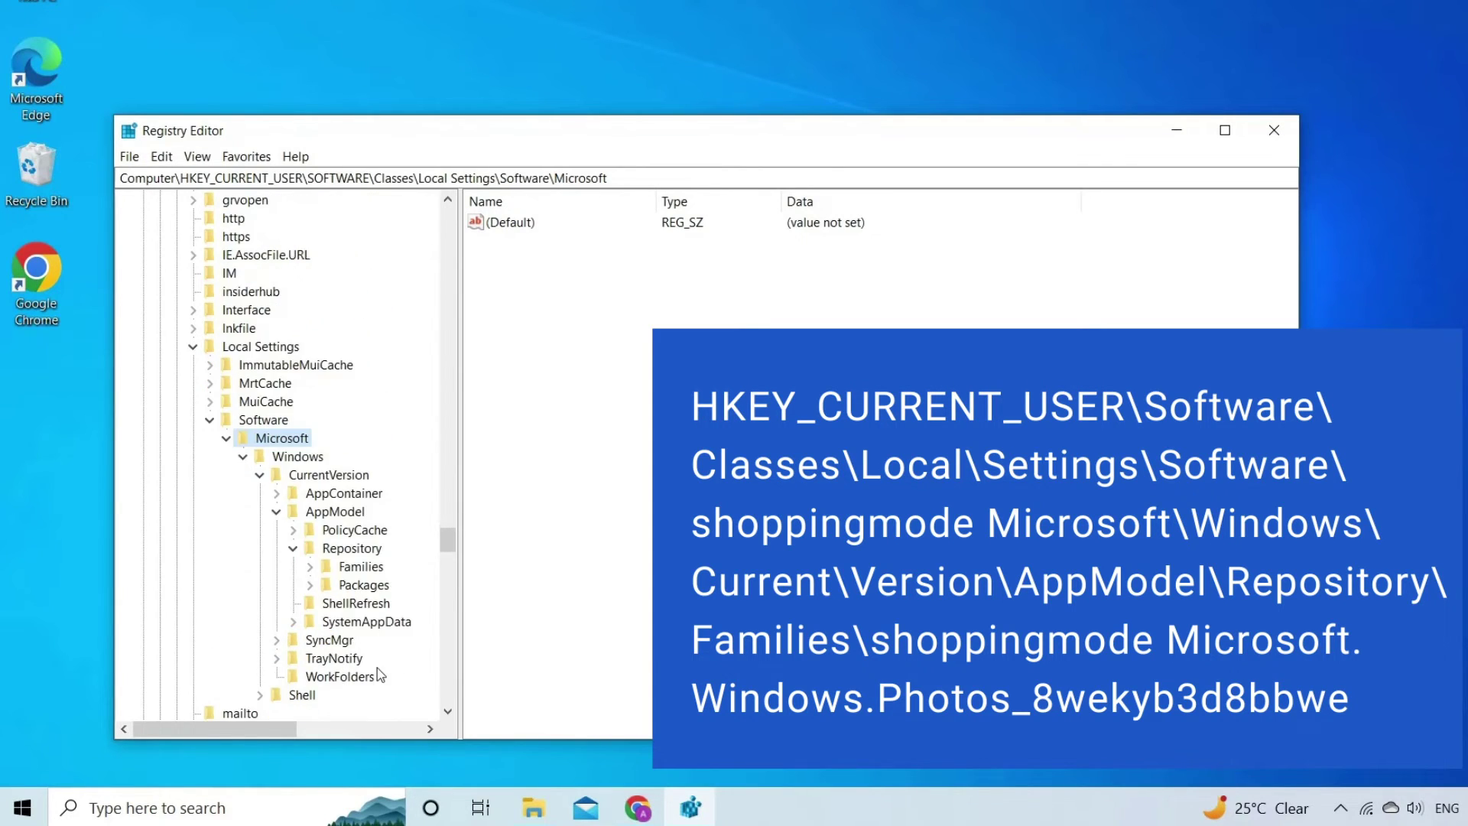
pyautogui.click(333, 567)
# Step: Browse the three Photos version subkeys, selecting the (Default) and InstallTime values
pyautogui.click(473, 643)
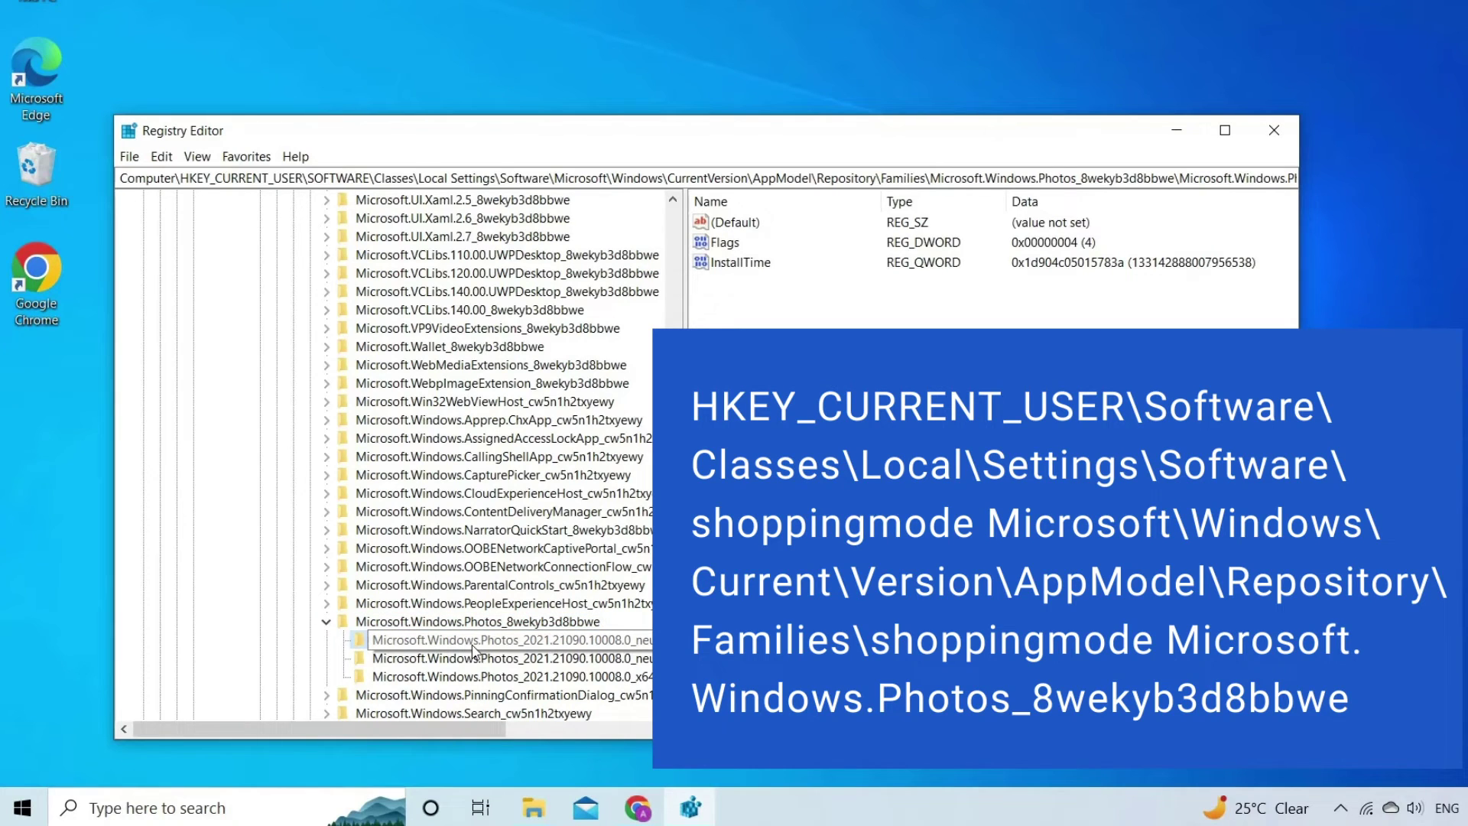
pyautogui.click(472, 658)
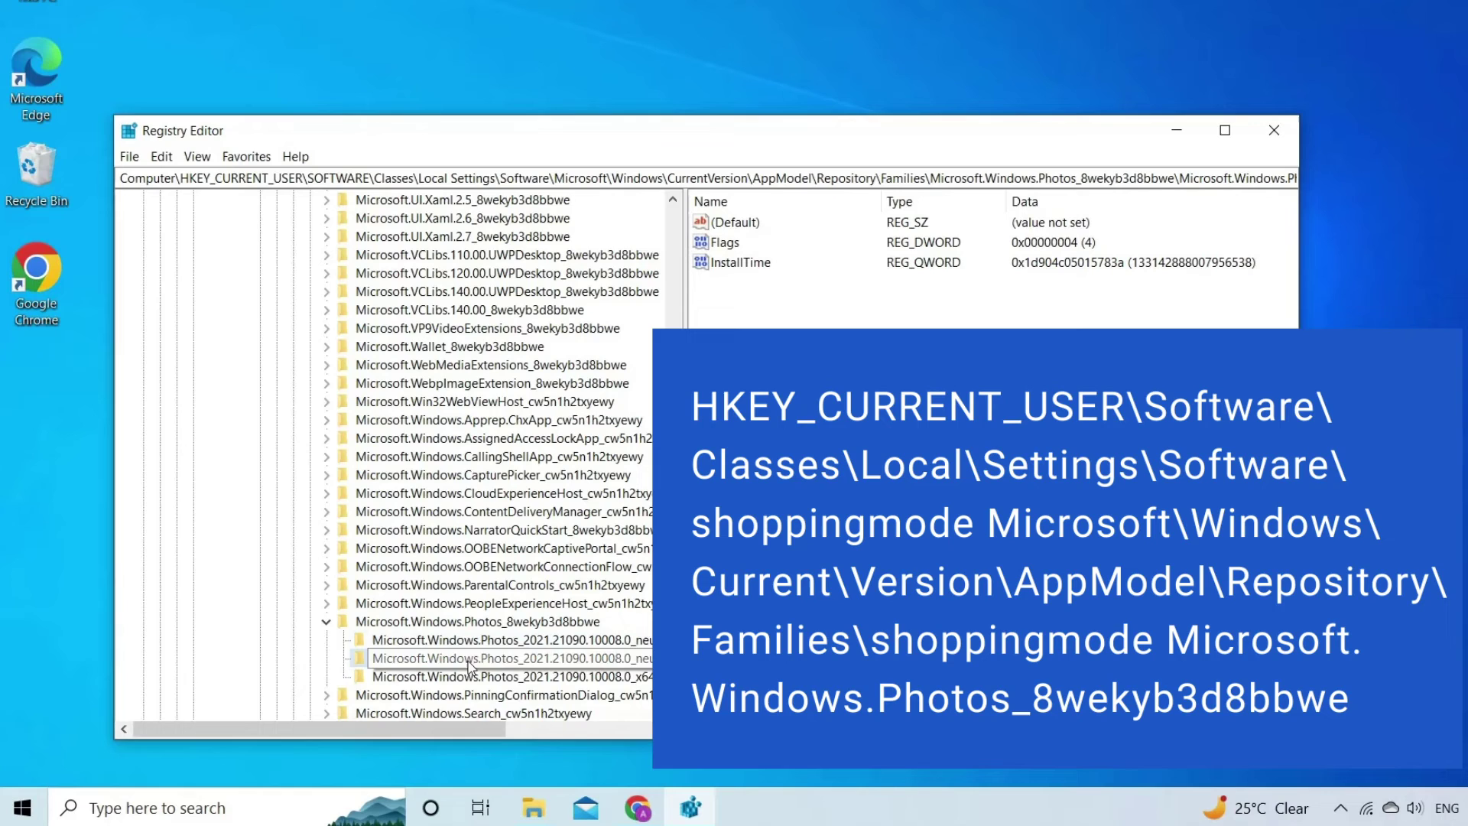
pyautogui.click(453, 658)
pyautogui.click(440, 641)
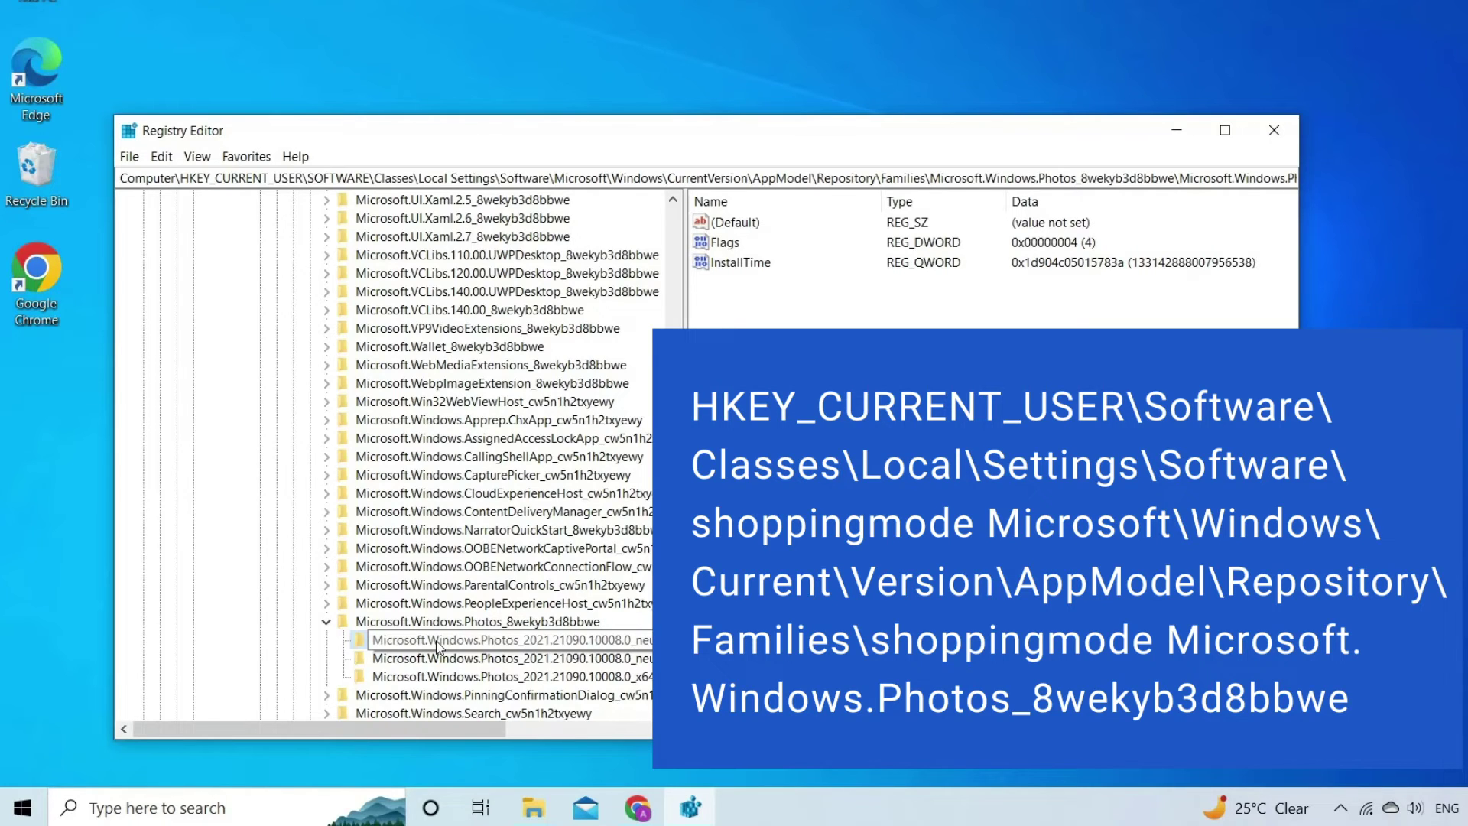
pyautogui.click(442, 658)
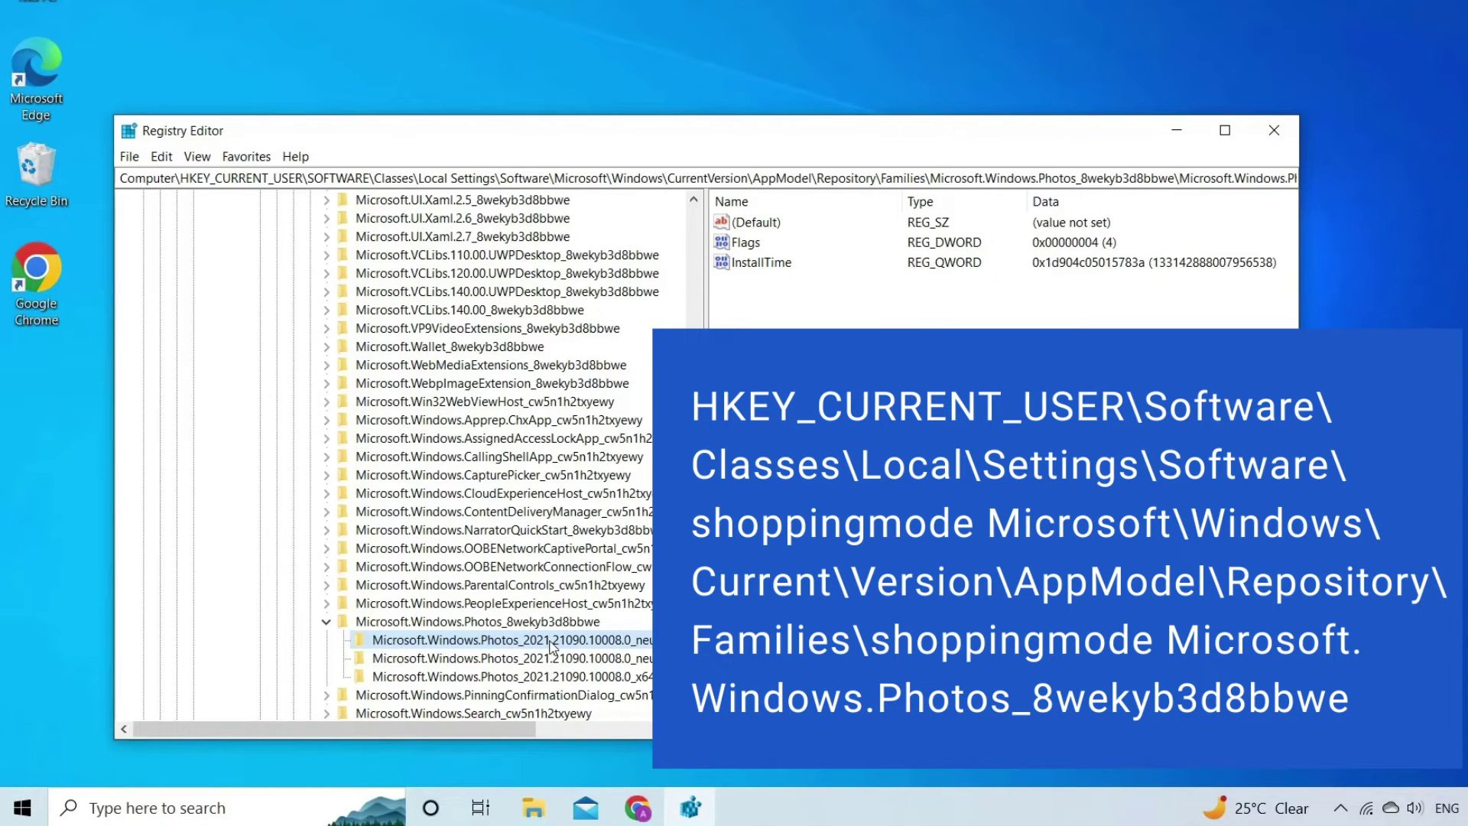
pyautogui.click(786, 222)
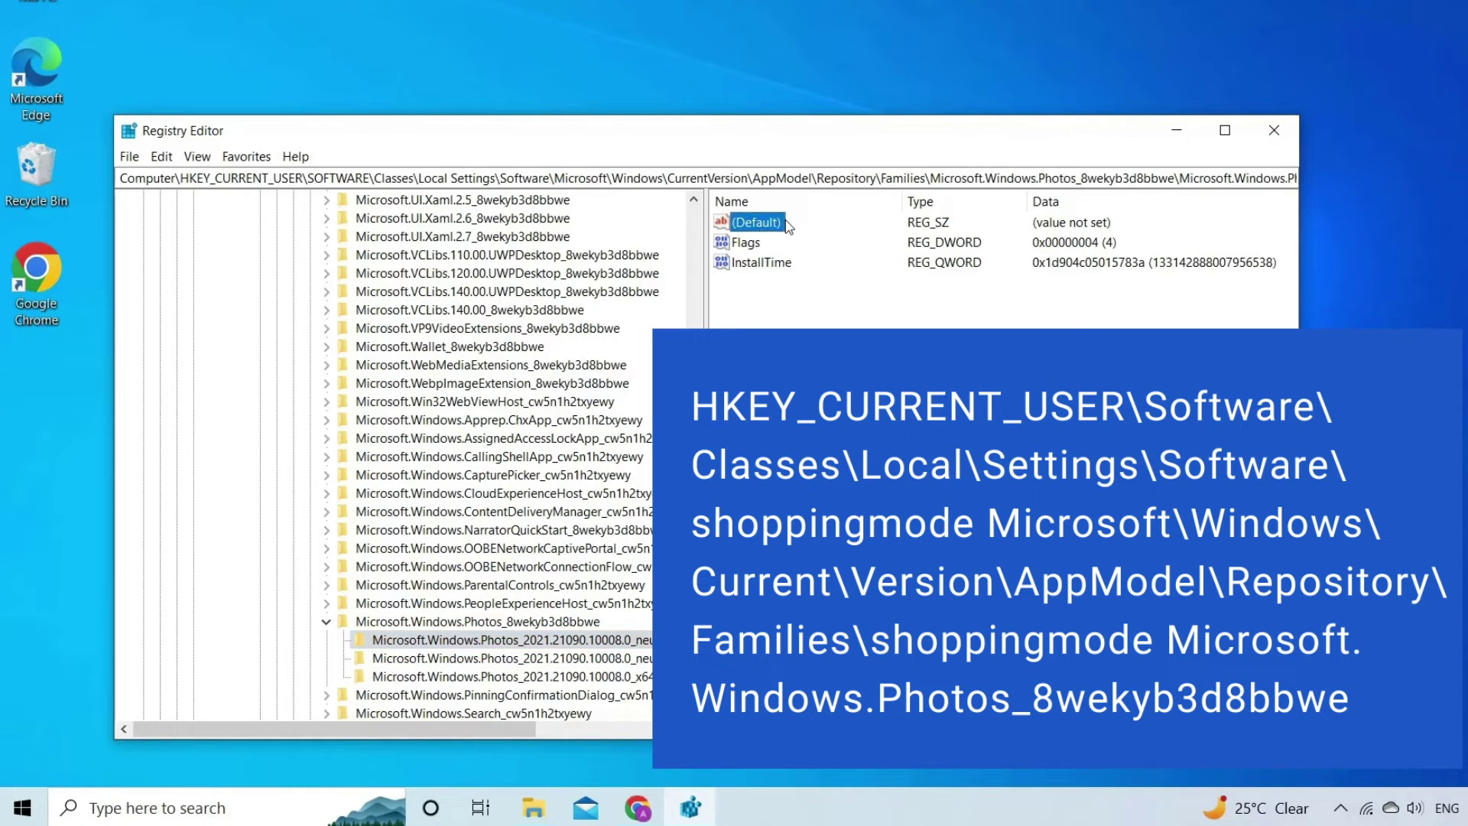
pyautogui.click(762, 265)
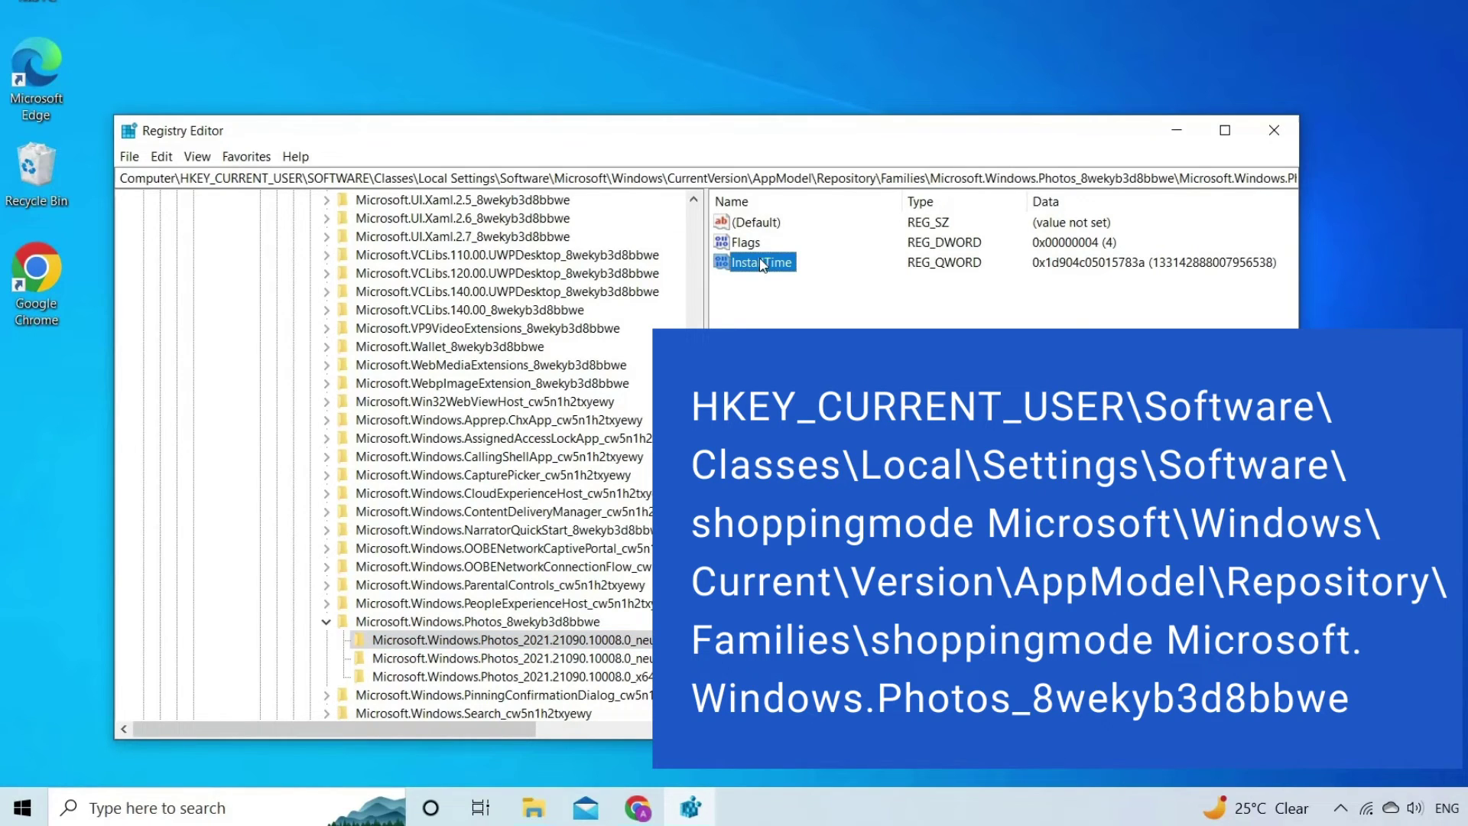
pyautogui.click(958, 268)
# Step: Review the first Photos subkey's permissions and SYSTEM entry unchanged, then bring up the second subkey's menu
pyautogui.rightClick(760, 223)
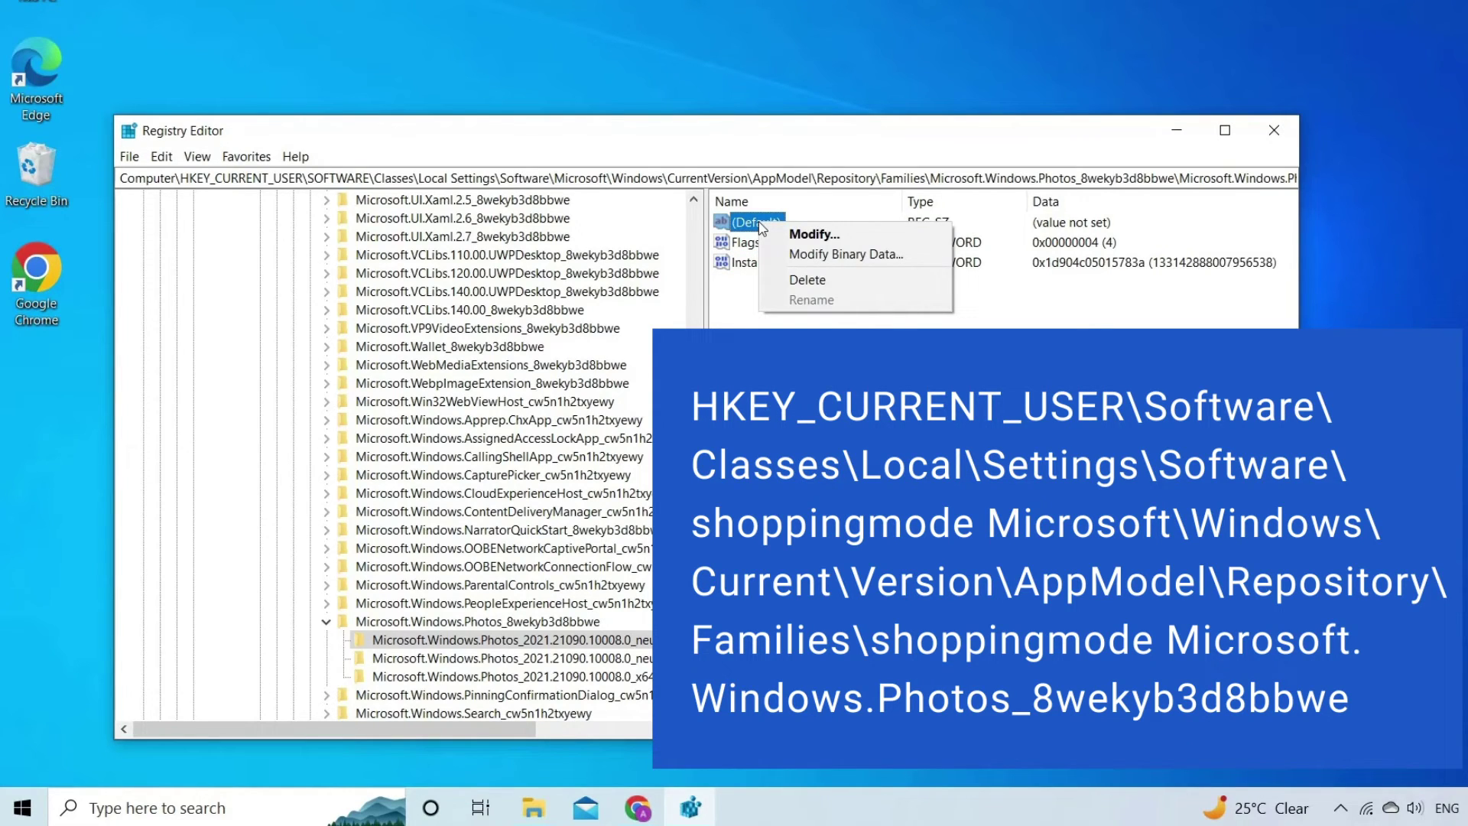
pyautogui.rightClick(514, 640)
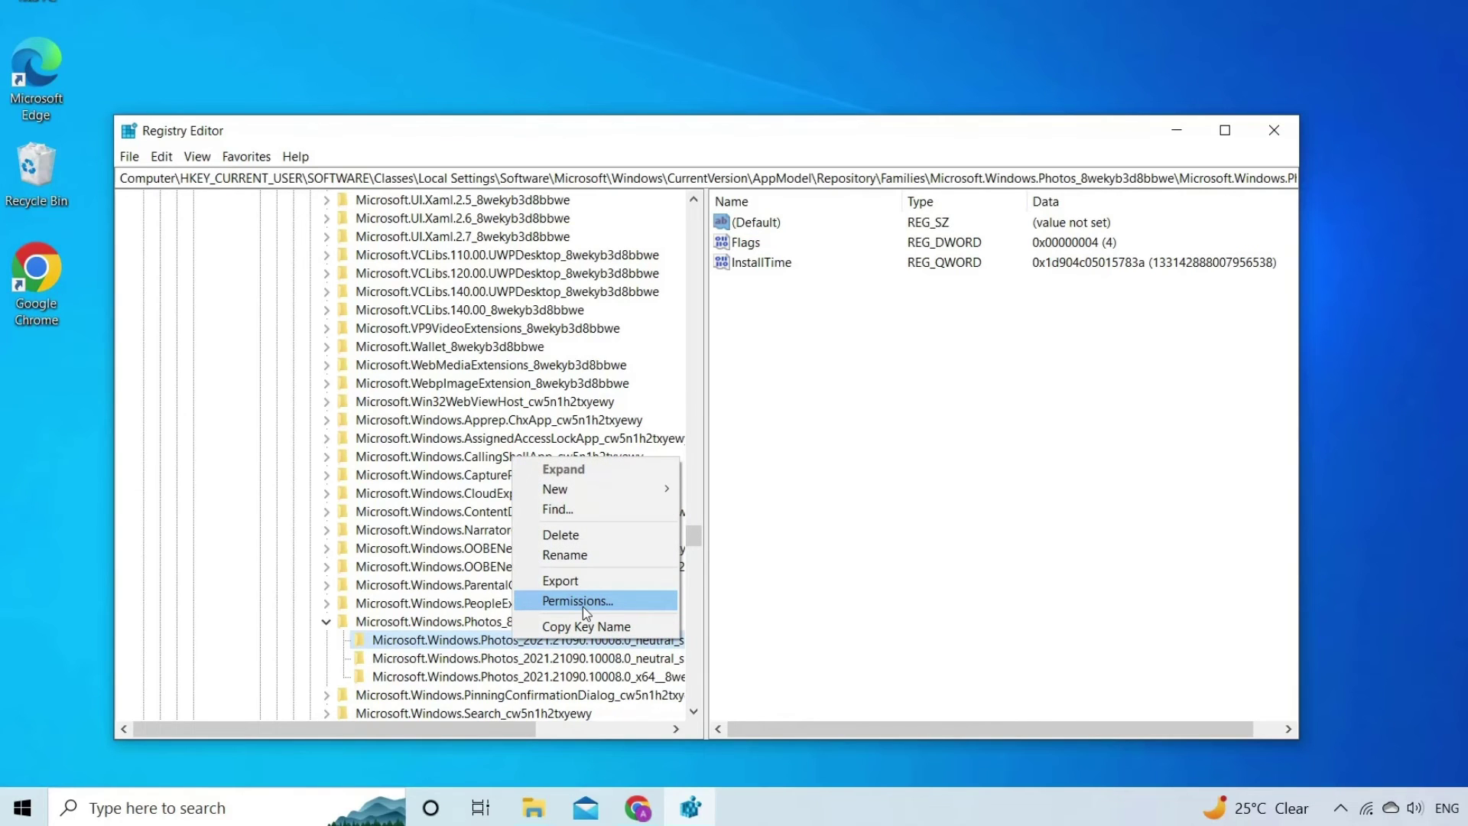
pyautogui.click(583, 601)
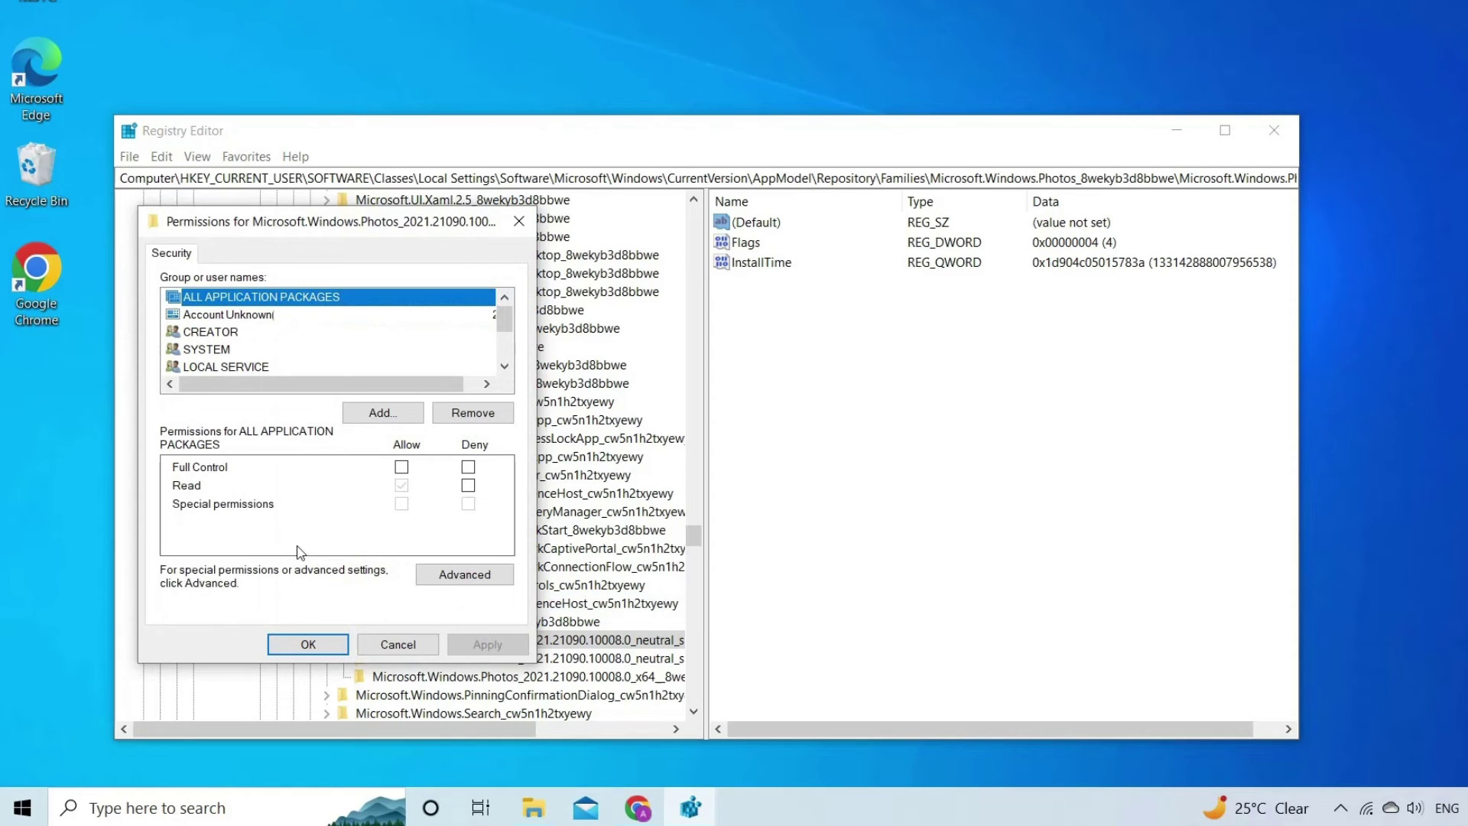
pyautogui.click(461, 576)
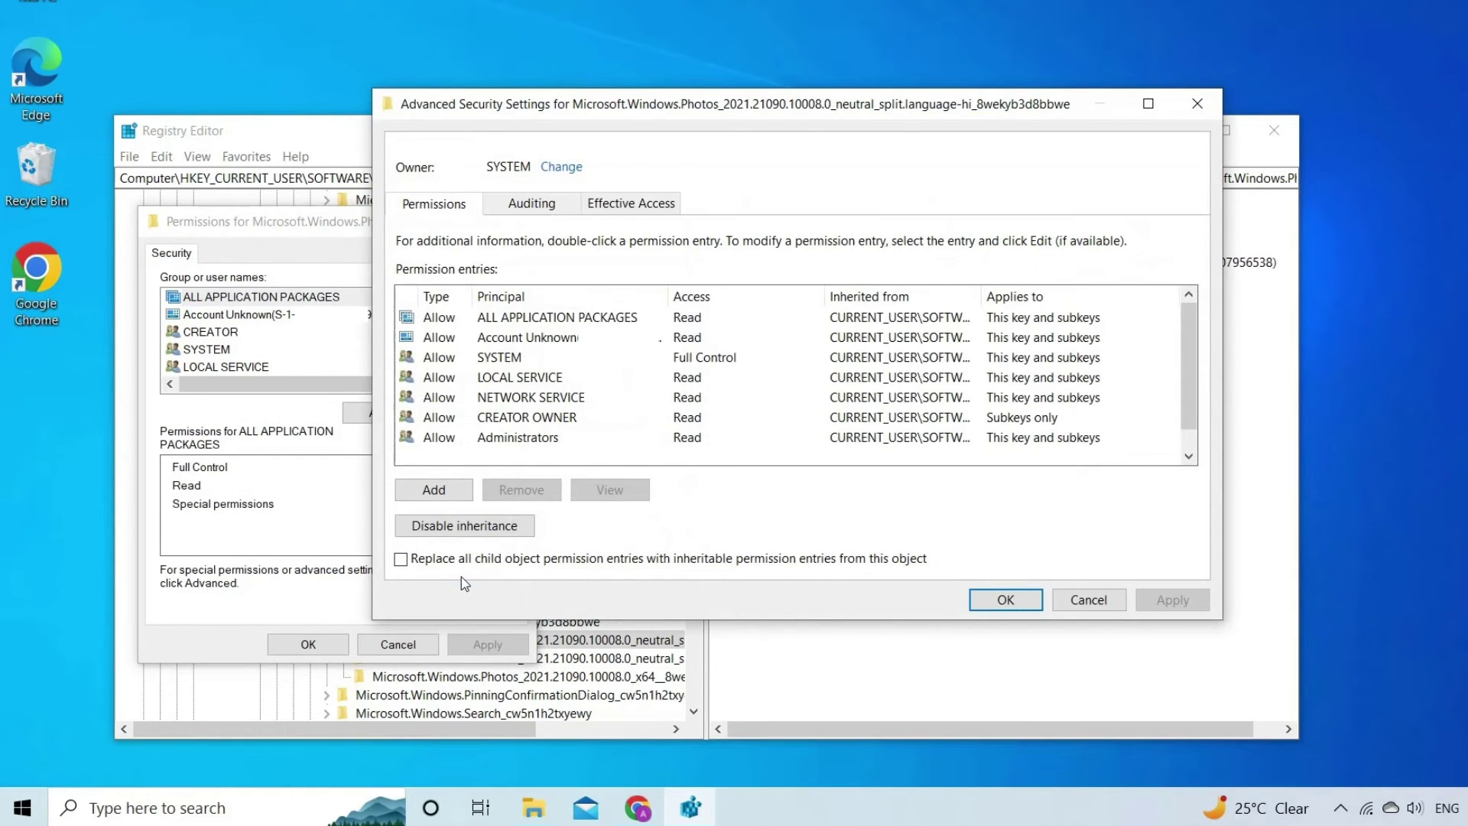
pyautogui.click(501, 360)
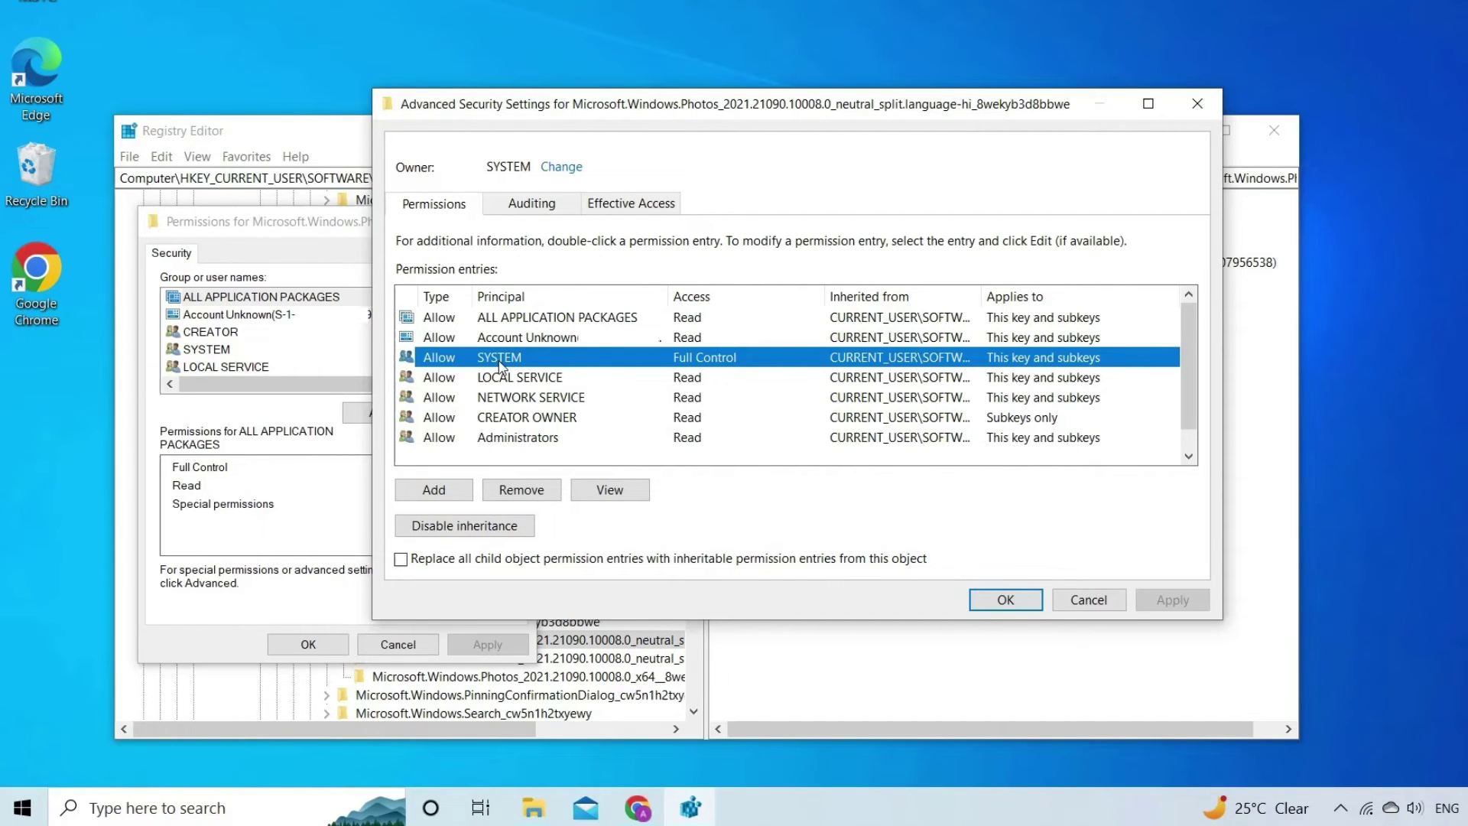
pyautogui.click(1006, 601)
pyautogui.press('Return')
pyautogui.rightClick(542, 670)
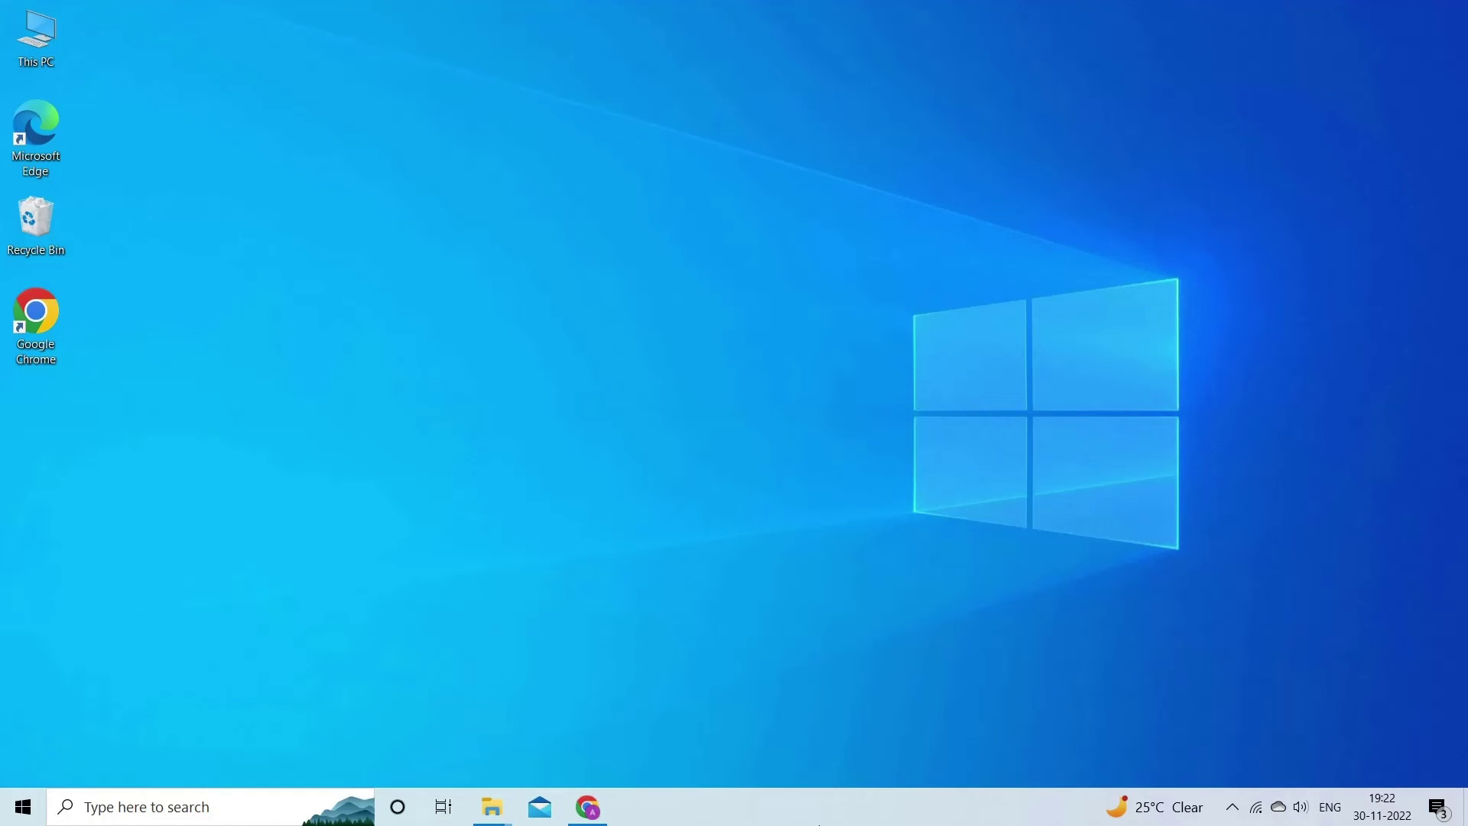
# Step: Run chkdsk T: /f/r/x in a Command Prompt launched as administrator
pyautogui.click(206, 810)
pyautogui.write('cmd')
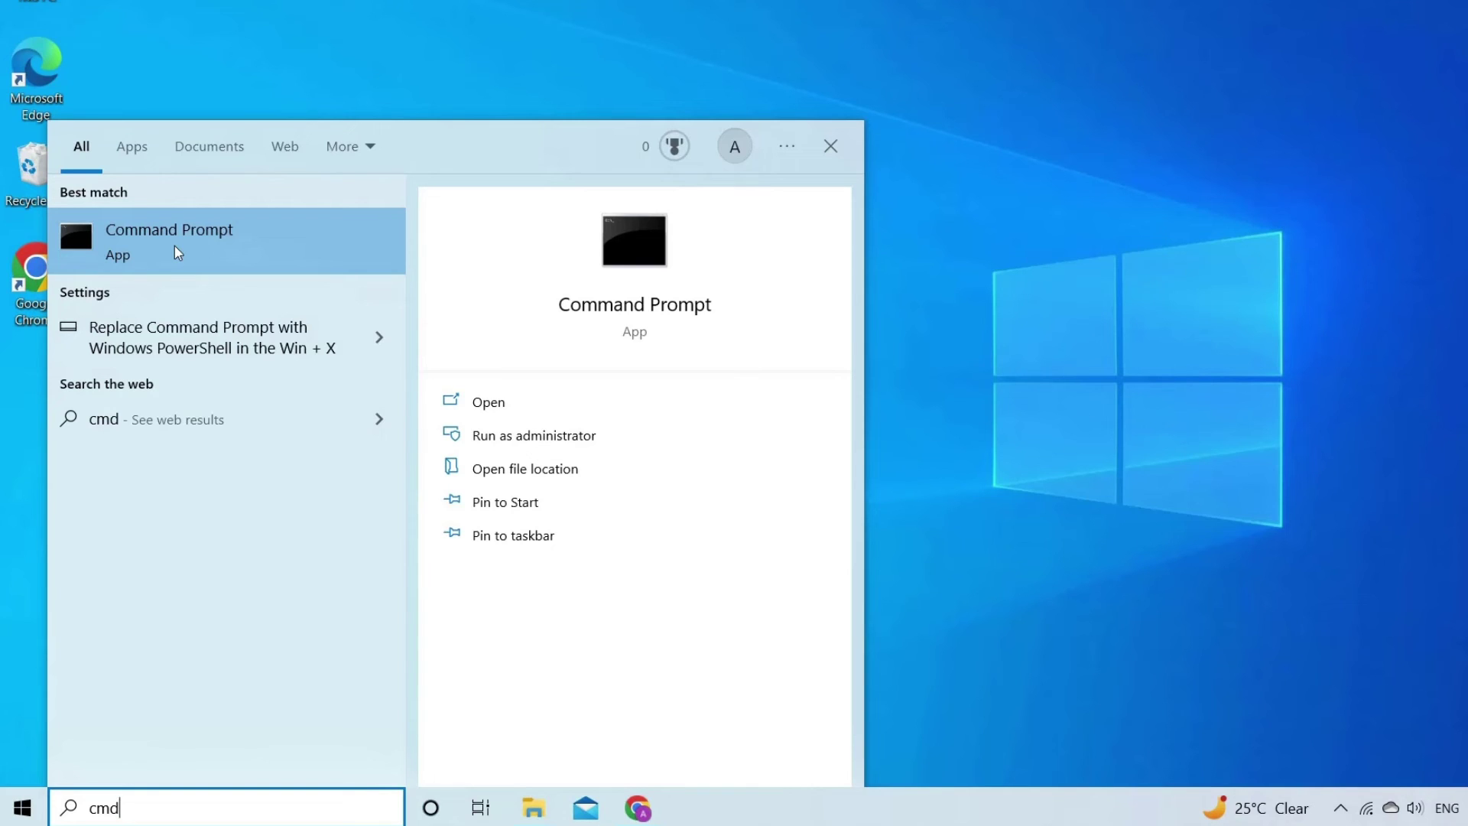
pyautogui.rightClick(174, 246)
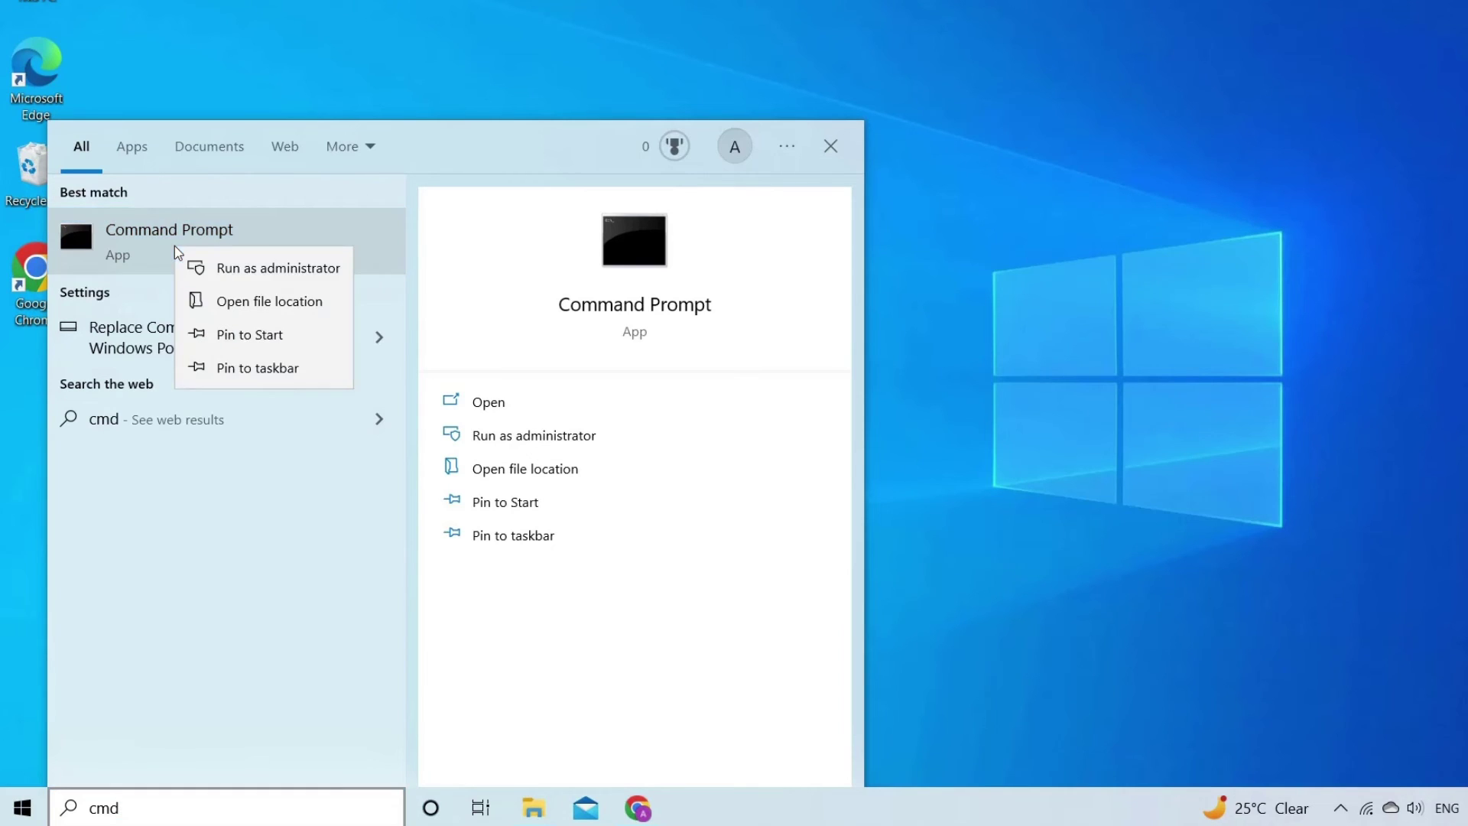
pyautogui.click(280, 269)
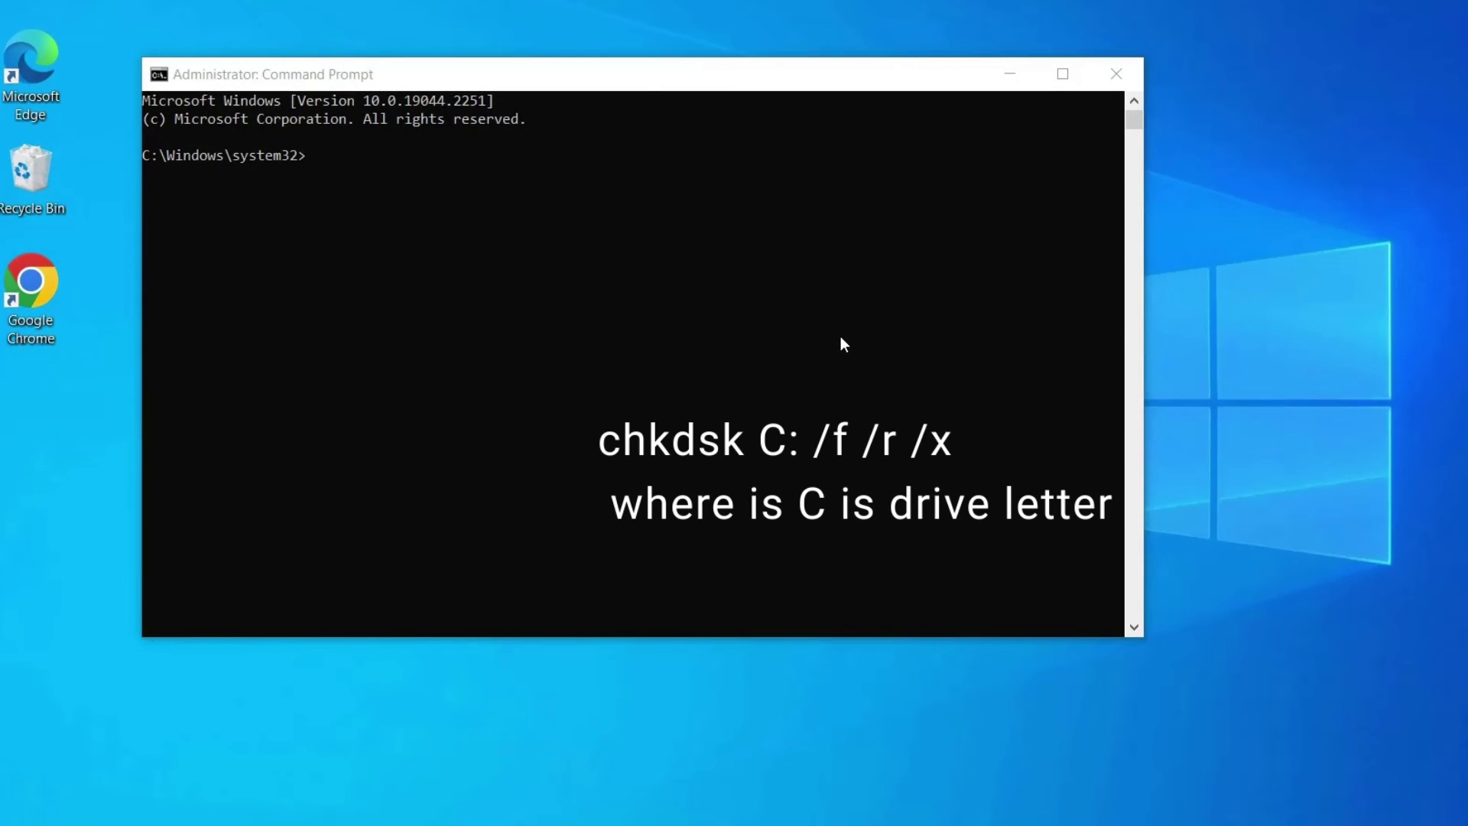
pyautogui.click(844, 345)
pyautogui.write('chkdsk T: /f')
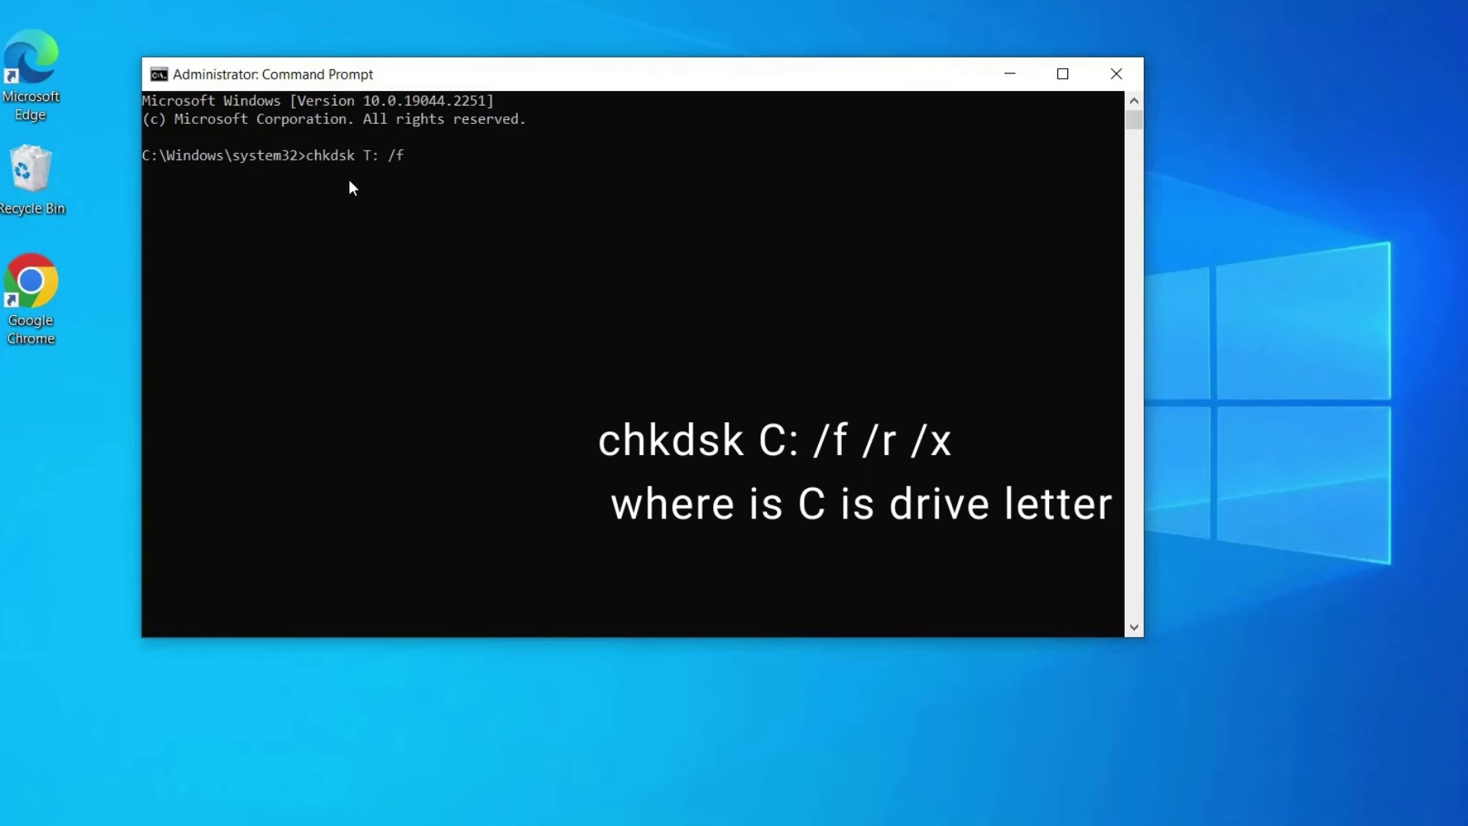
pyautogui.write('/r')
pyautogui.write('/x')
pyautogui.press('Return')
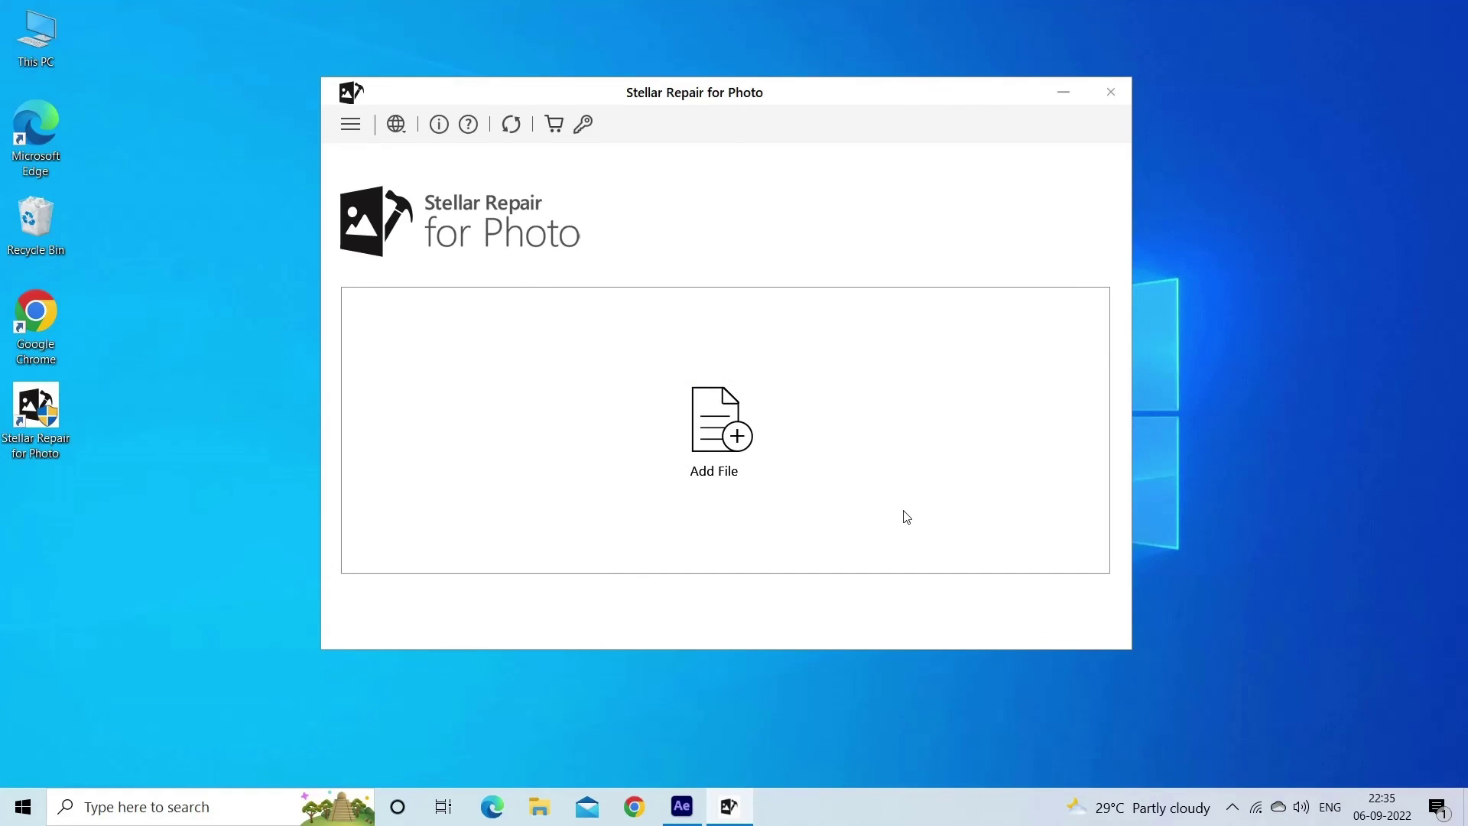
# Step: Add New Pic from USB (T:), repair it, and dismiss the Repair Complete message
pyautogui.click(906, 518)
pyautogui.click(413, 448)
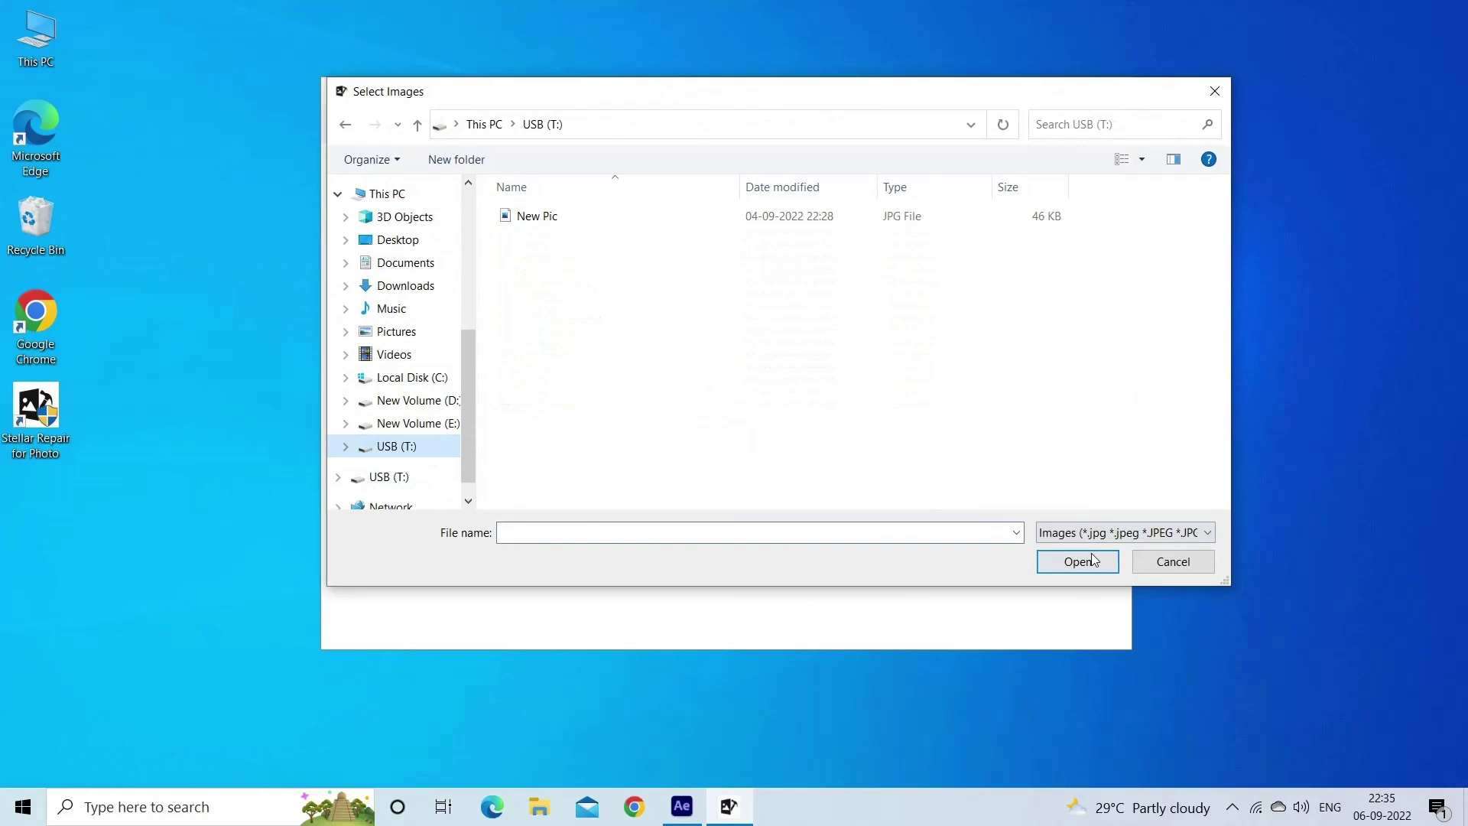
pyautogui.click(628, 223)
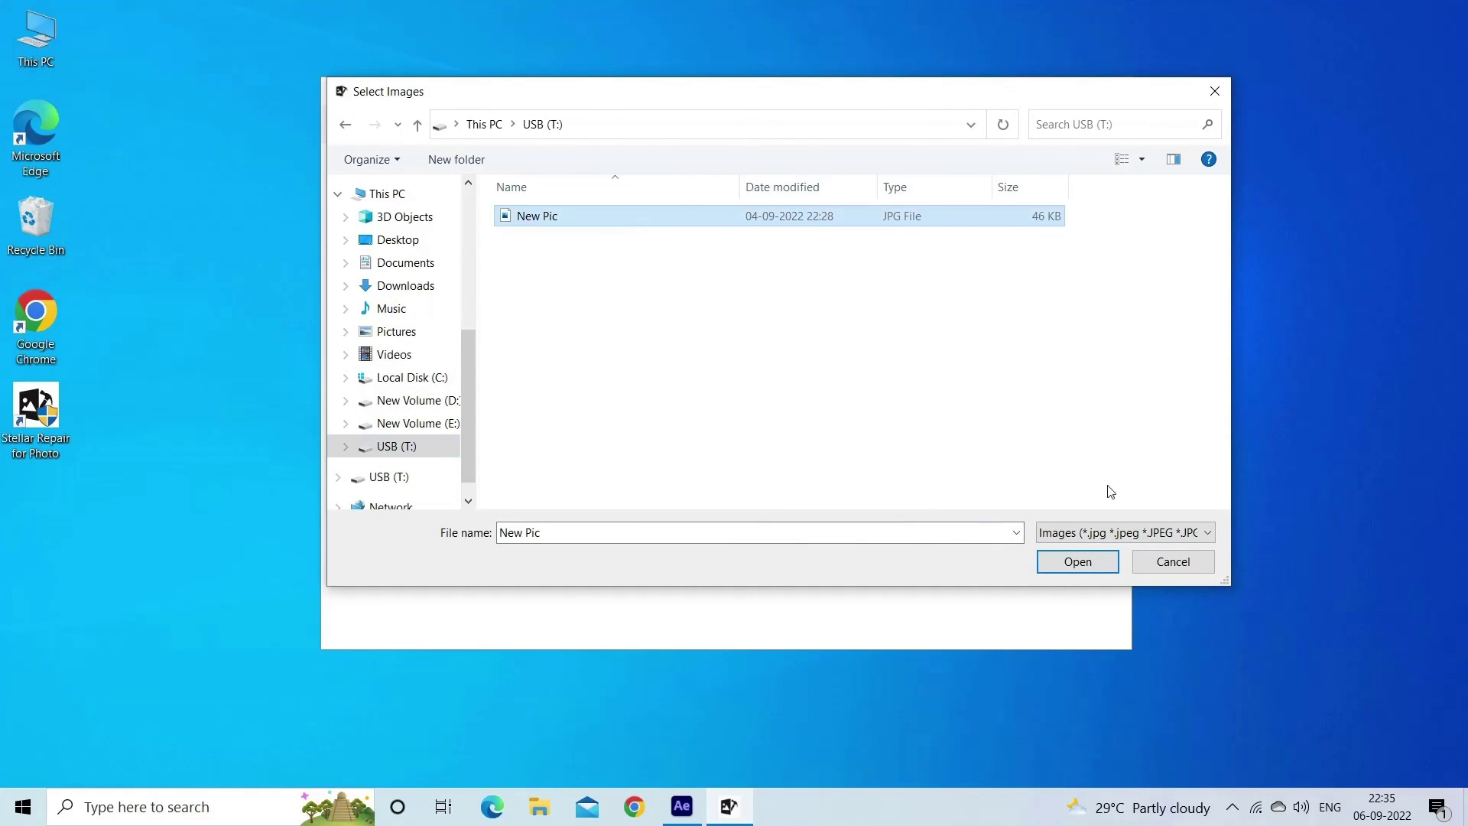
pyautogui.click(1078, 561)
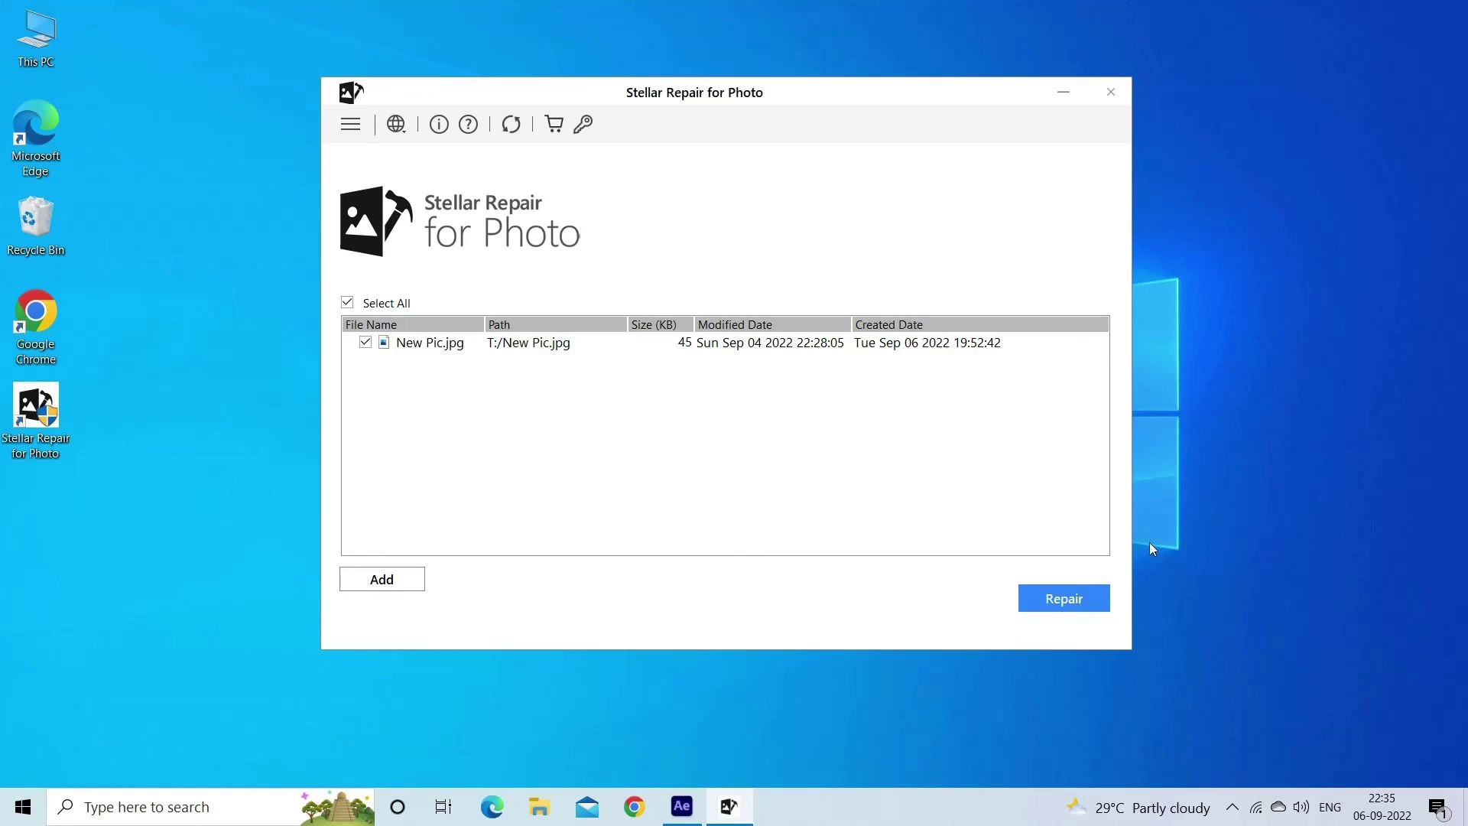
pyautogui.click(1066, 599)
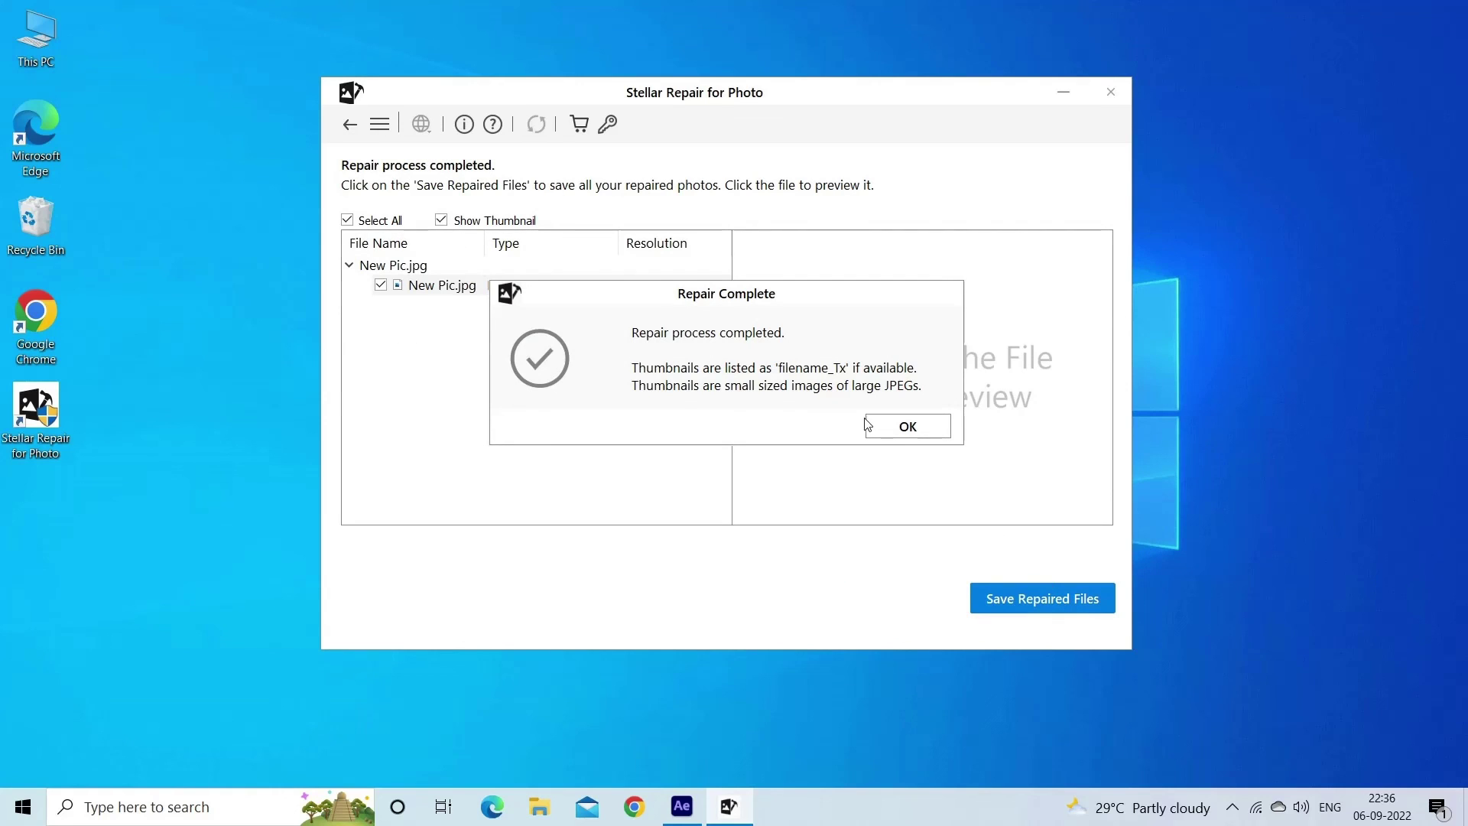
pyautogui.click(937, 434)
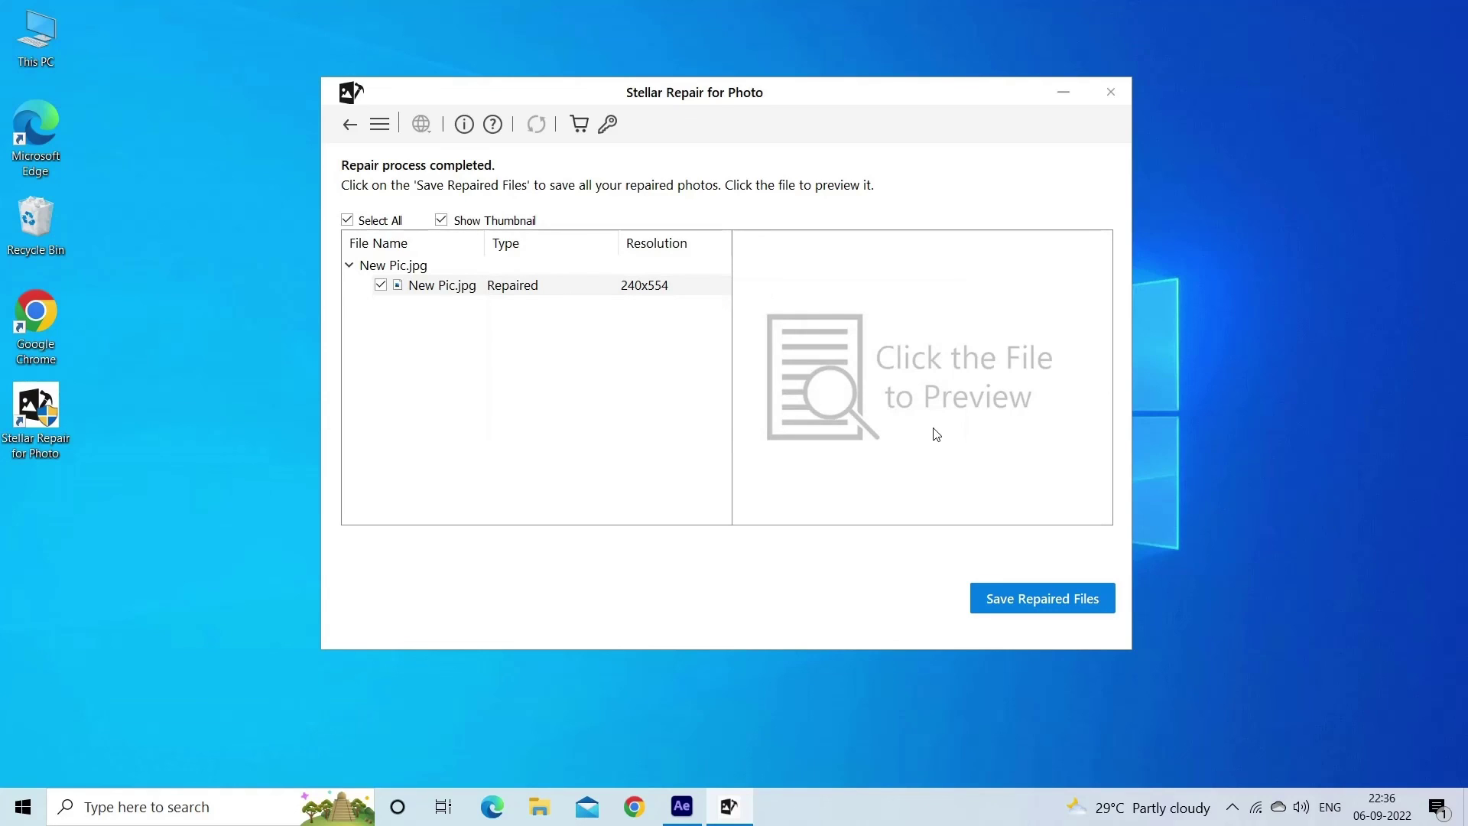